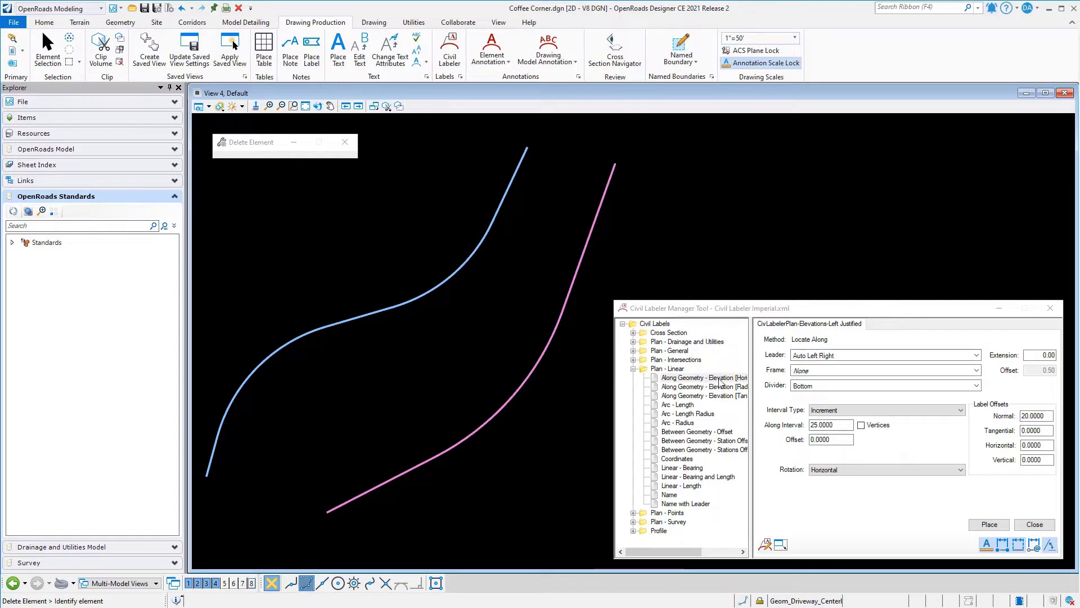
Step: Place the horizontal Along Geometry - Elevation labels from Plan - Linear along the blue alignment, and delete them again
click(719, 379)
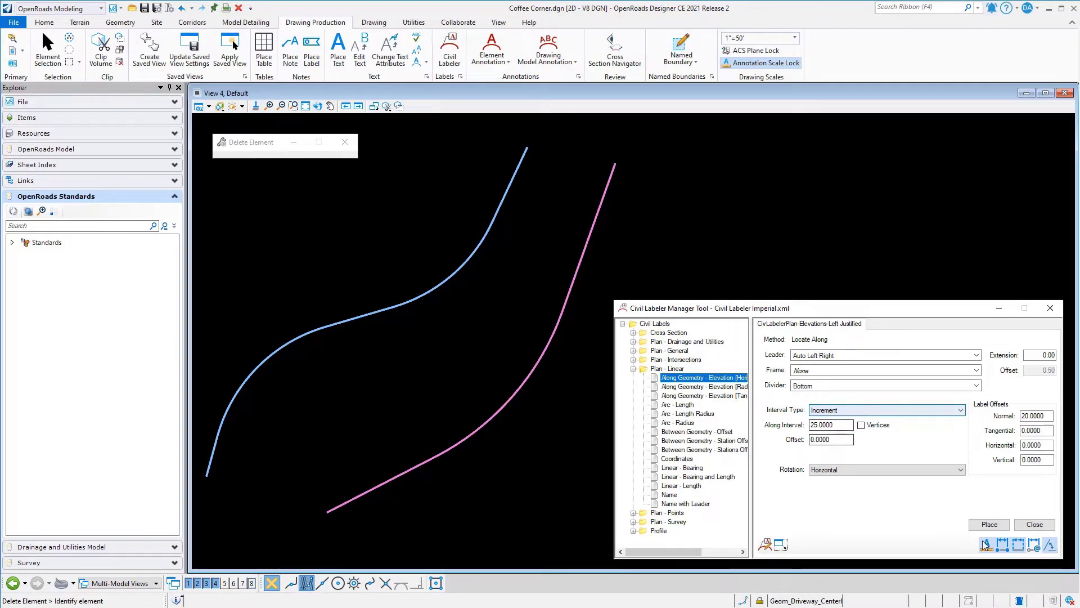
click(989, 527)
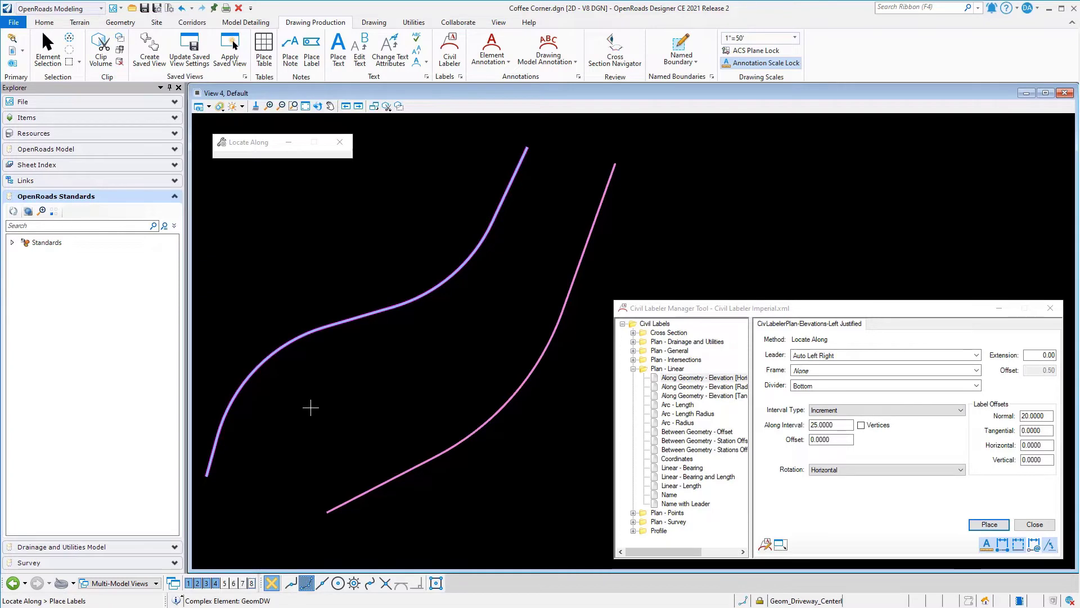
click(311, 408)
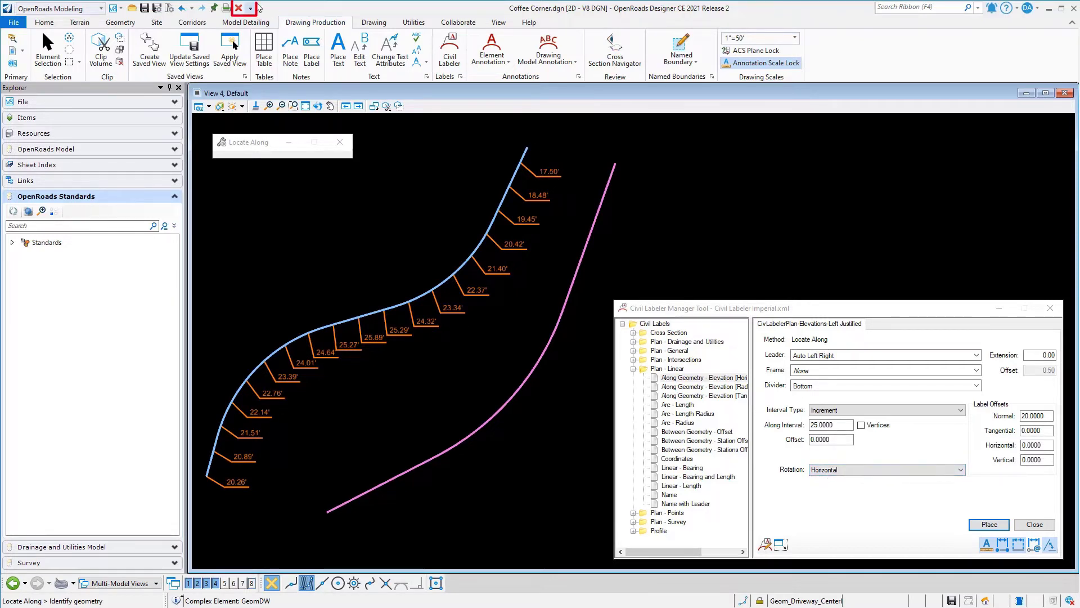
click(242, 9)
click(497, 269)
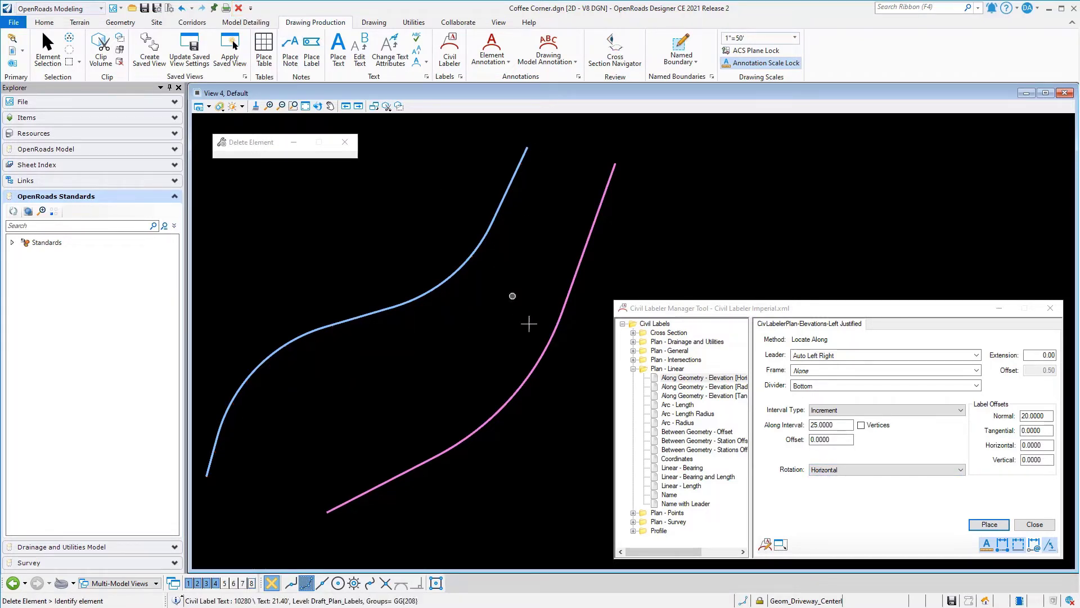
Step: Set the label rotation to Normal and place the elevation labels along the blue alignment
click(836, 471)
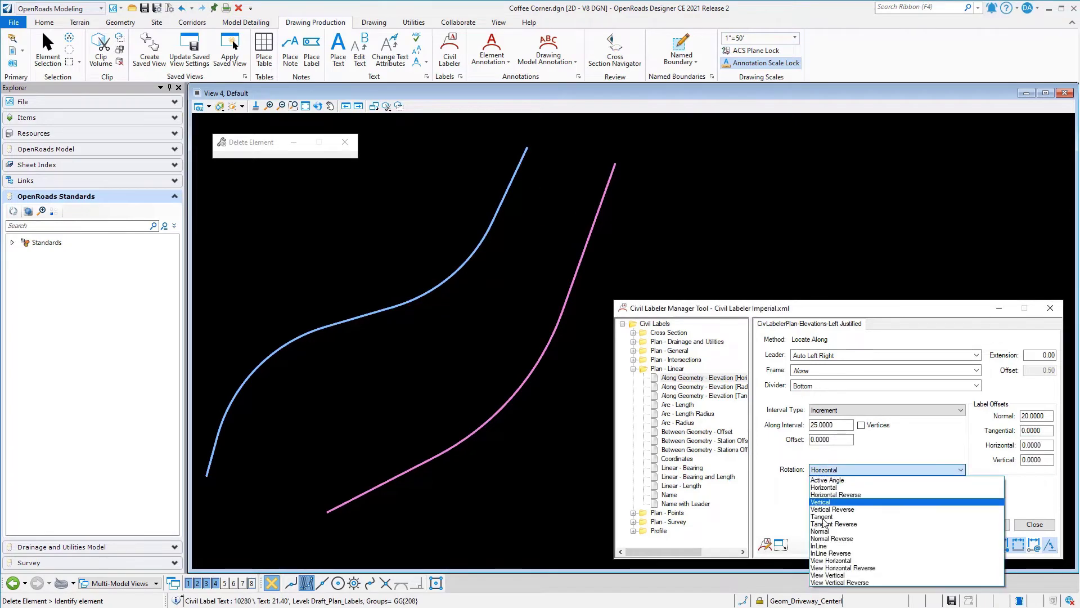
click(821, 531)
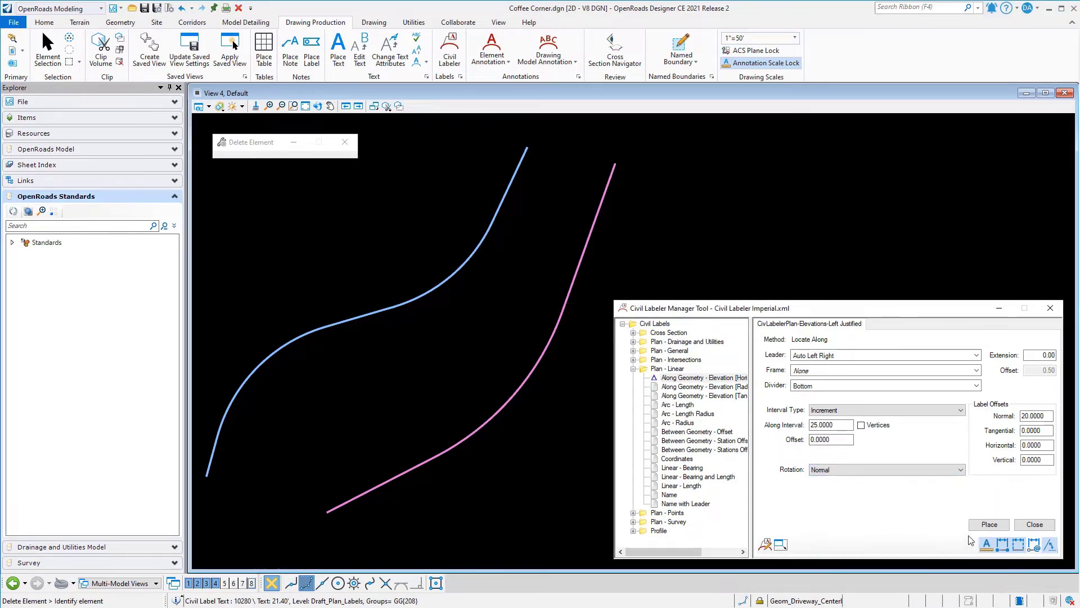
click(990, 525)
click(339, 318)
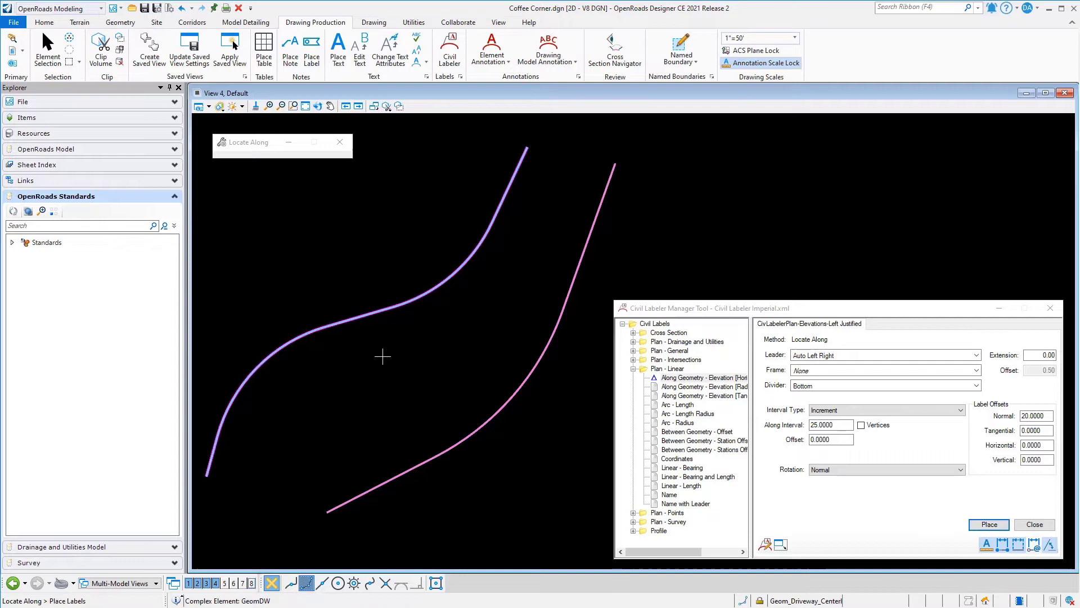
click(383, 357)
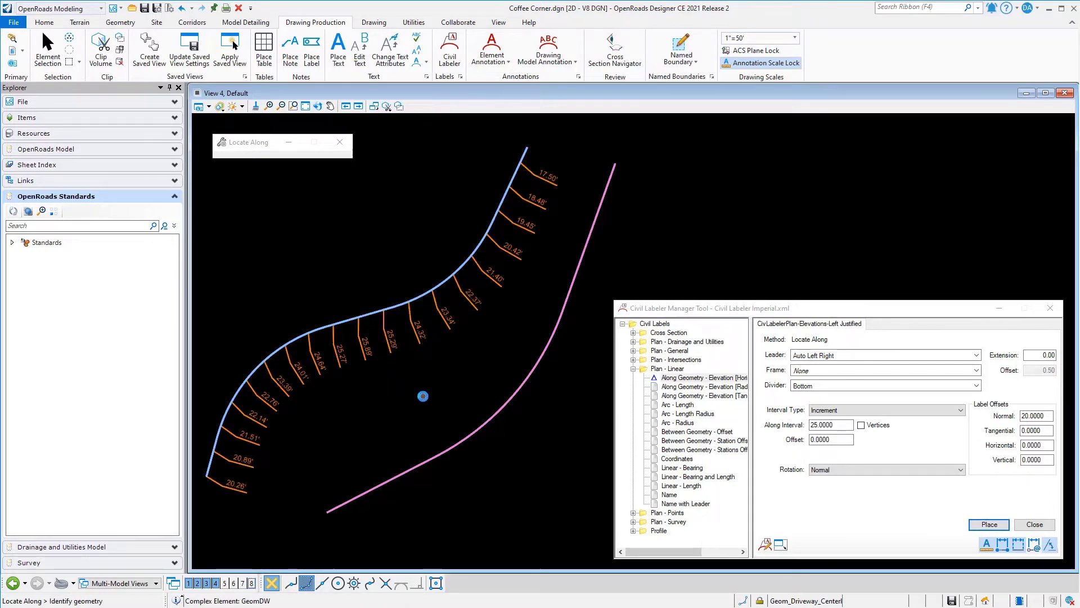
click(423, 396)
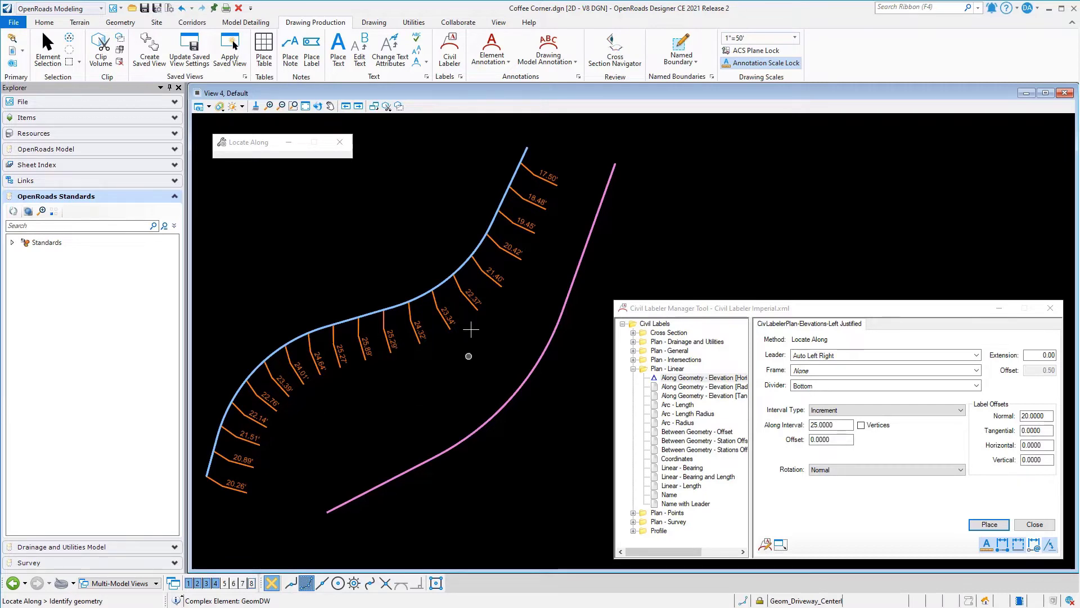
Step: Delete the rotated elevation labels from the blue alignment and set the label rotation to Horizontal
key(Escape)
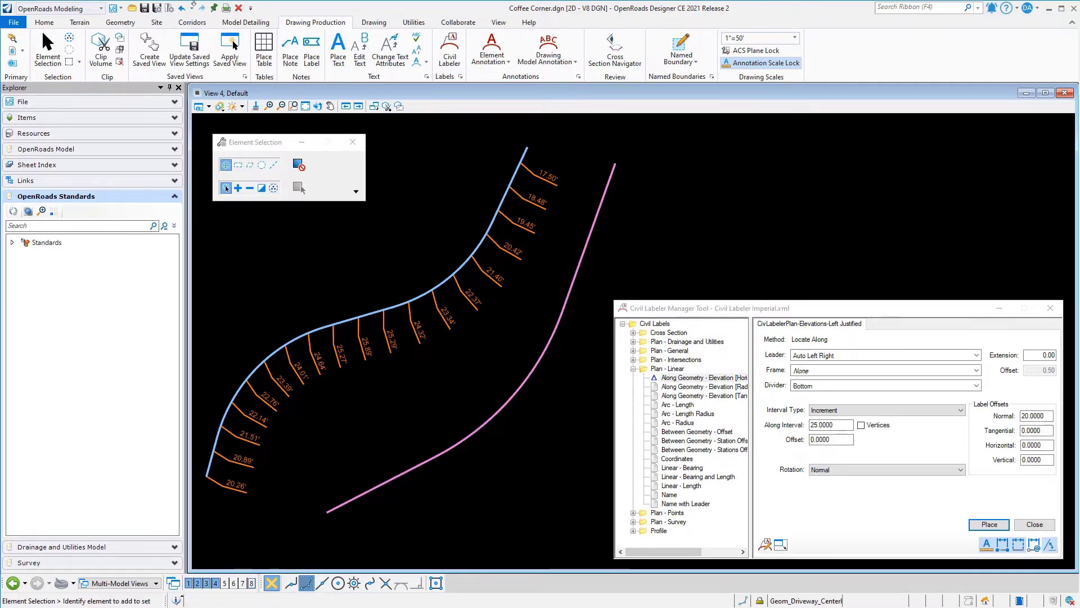
click(238, 8)
click(500, 275)
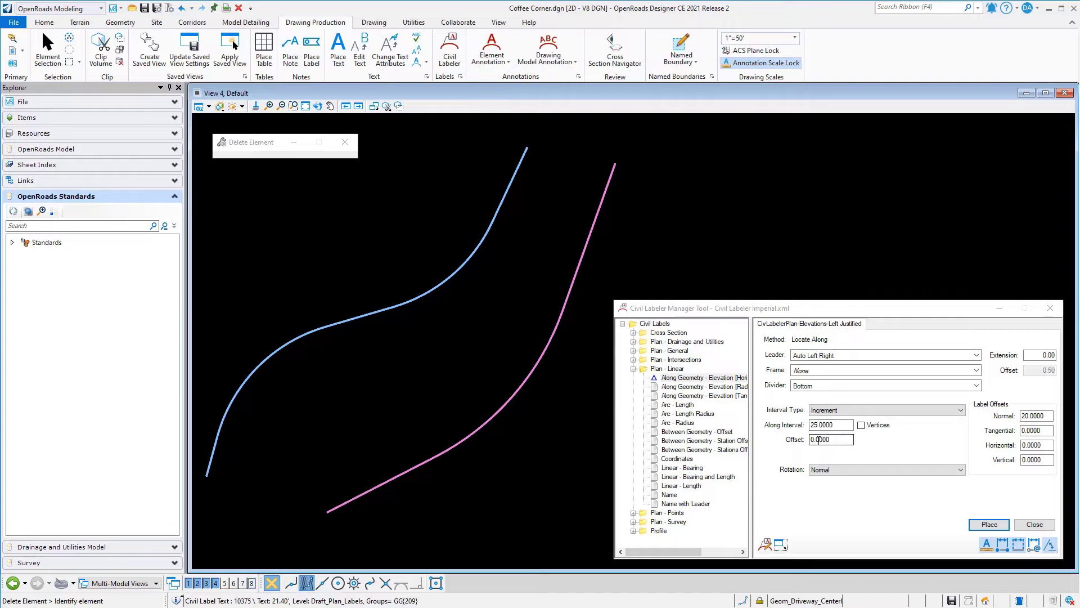
click(837, 470)
click(824, 487)
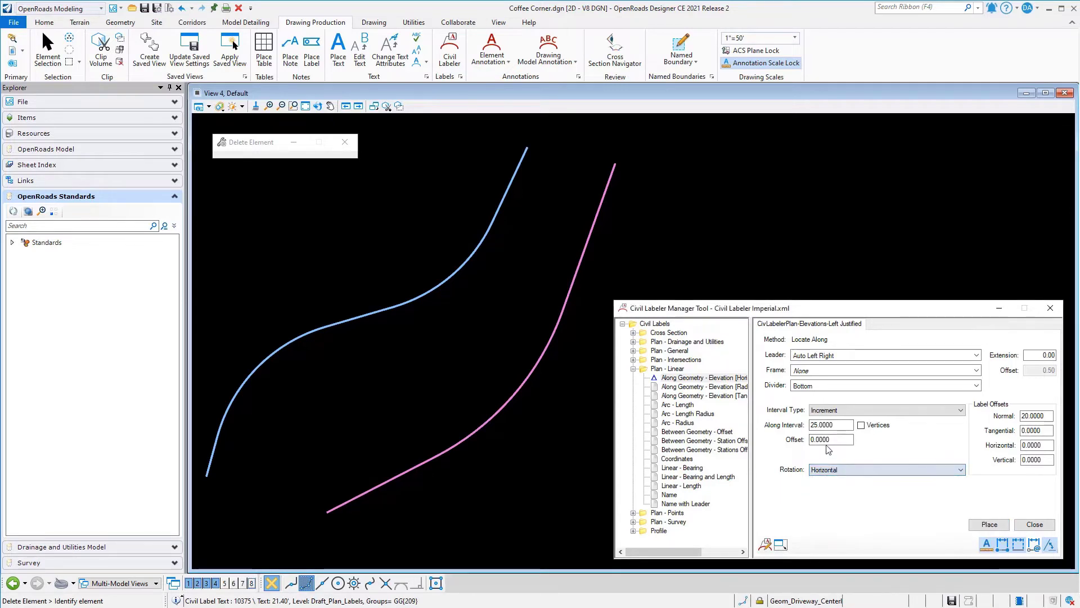
Step: Set the placement Offset to 10 and the Normal label offset to 30
click(816, 438)
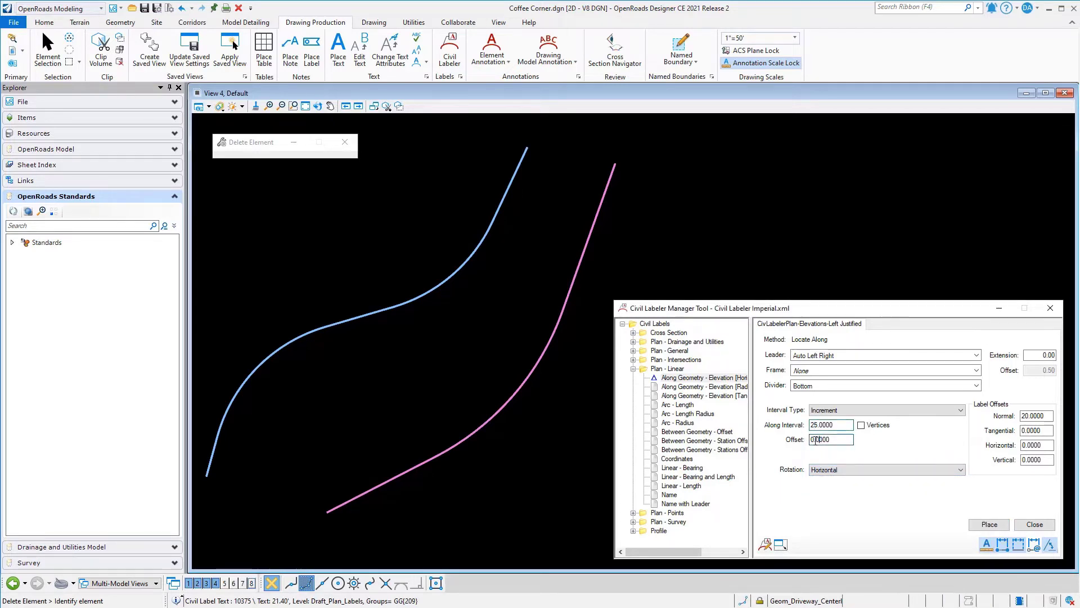
text(1)
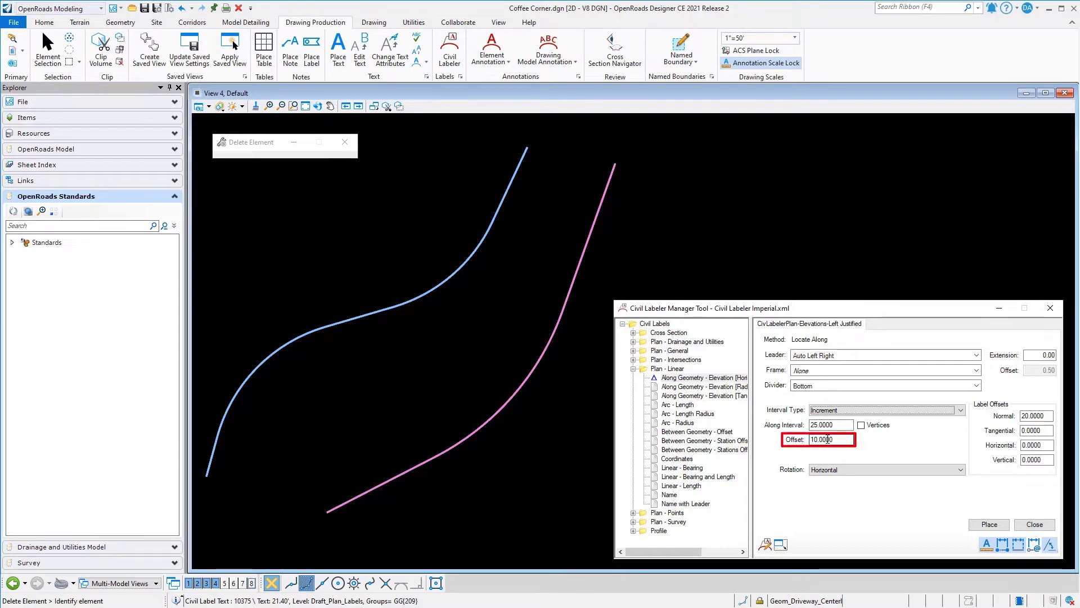
click(1023, 416)
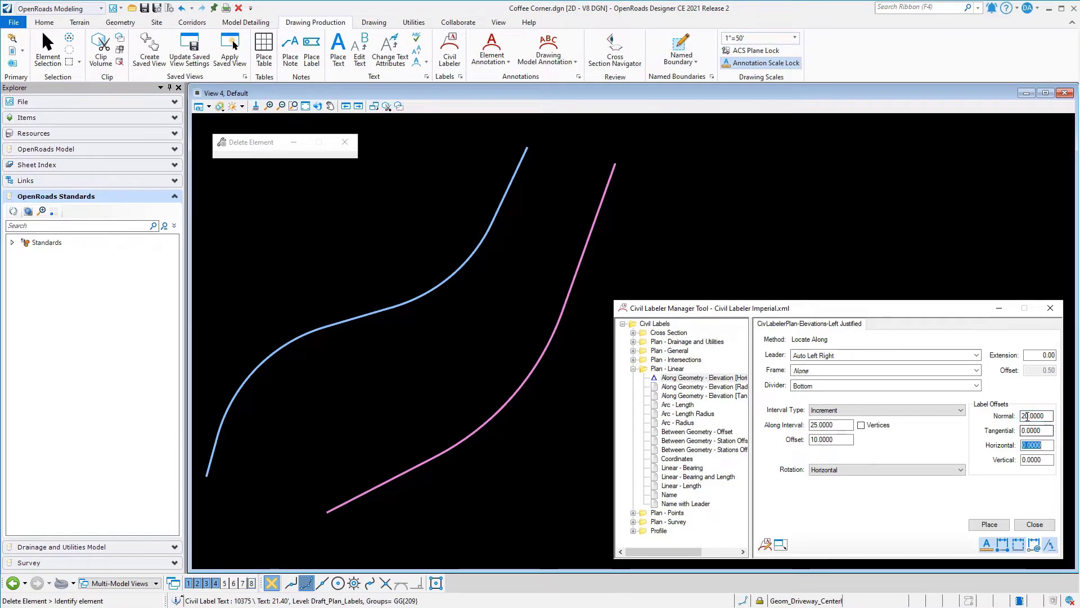
text(3)
key(Tab)
key(Tab)
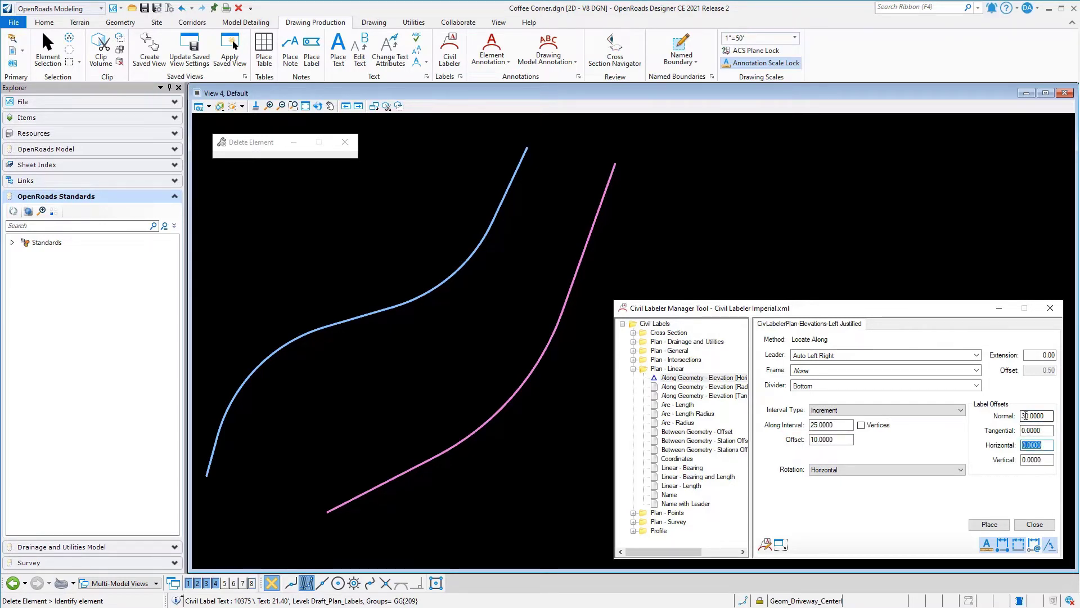
Step: Place the offset elevation labels below the blue alignment, and delete them again
click(990, 524)
click(326, 328)
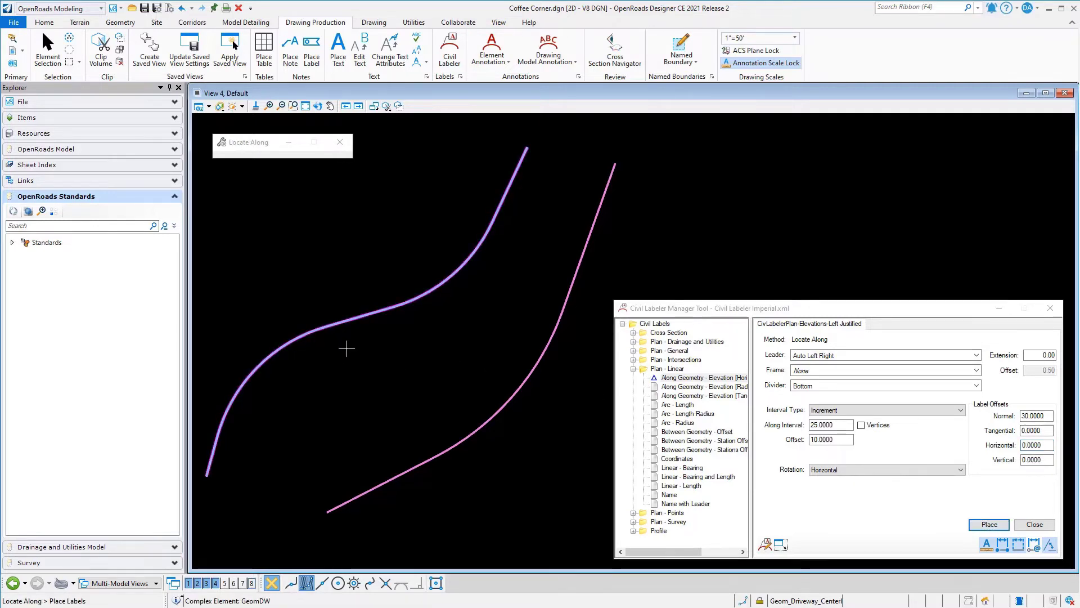
click(373, 386)
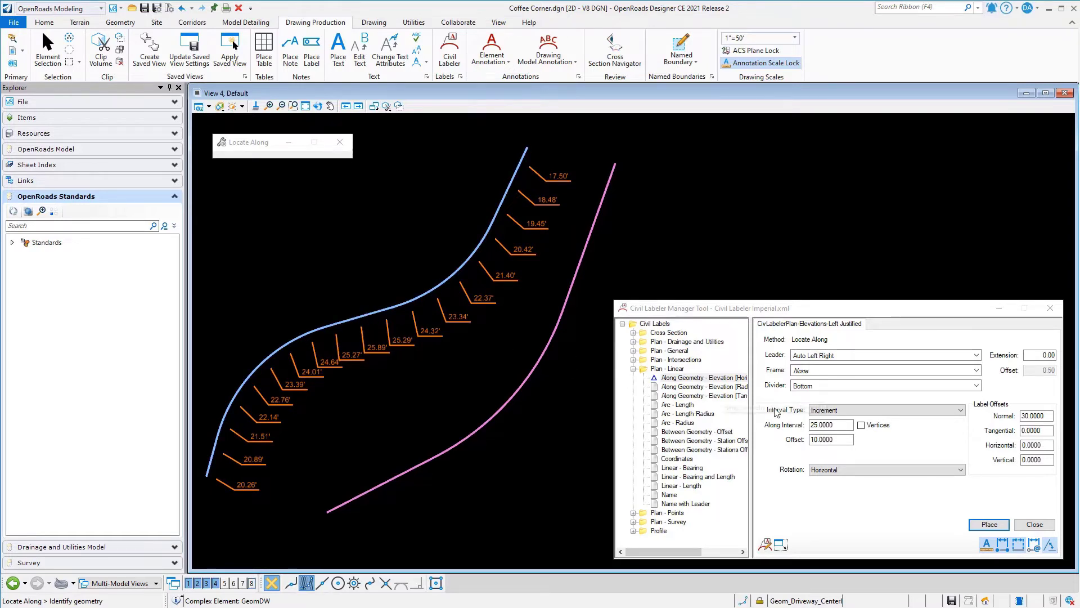
click(819, 439)
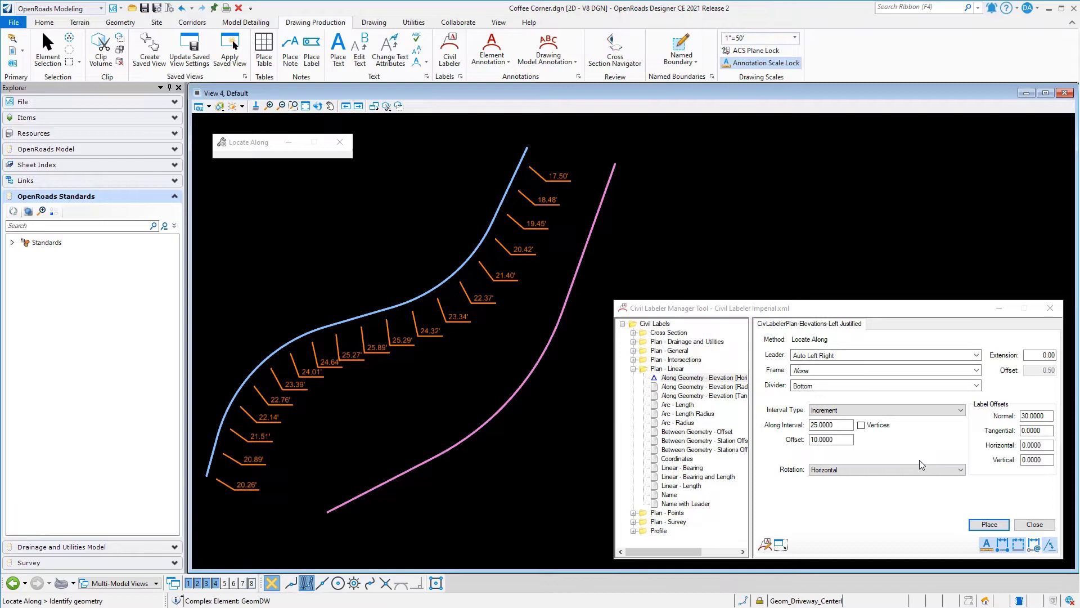
click(237, 10)
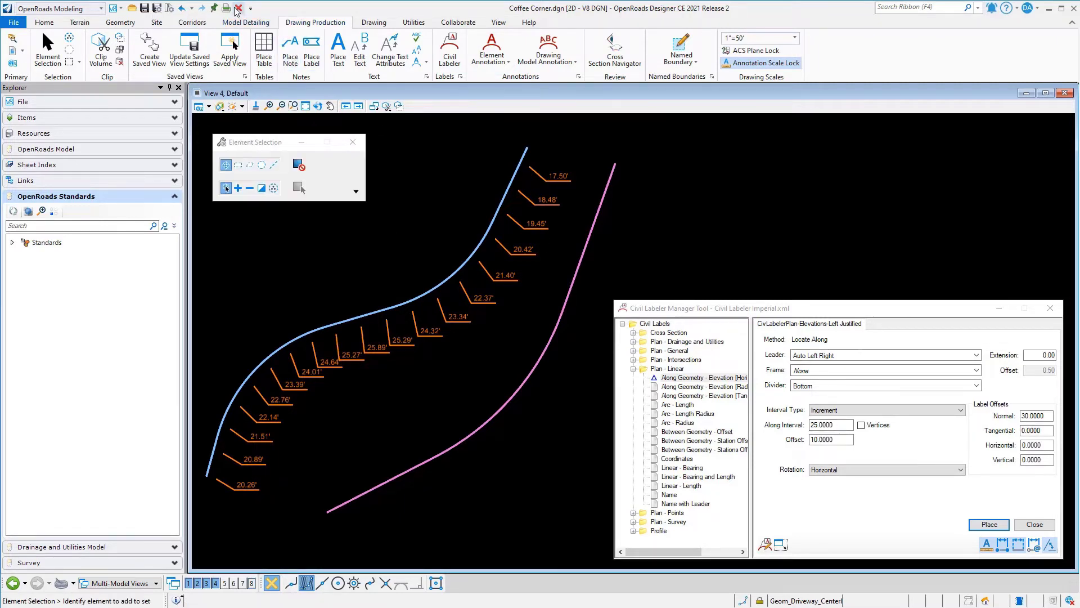
click(489, 301)
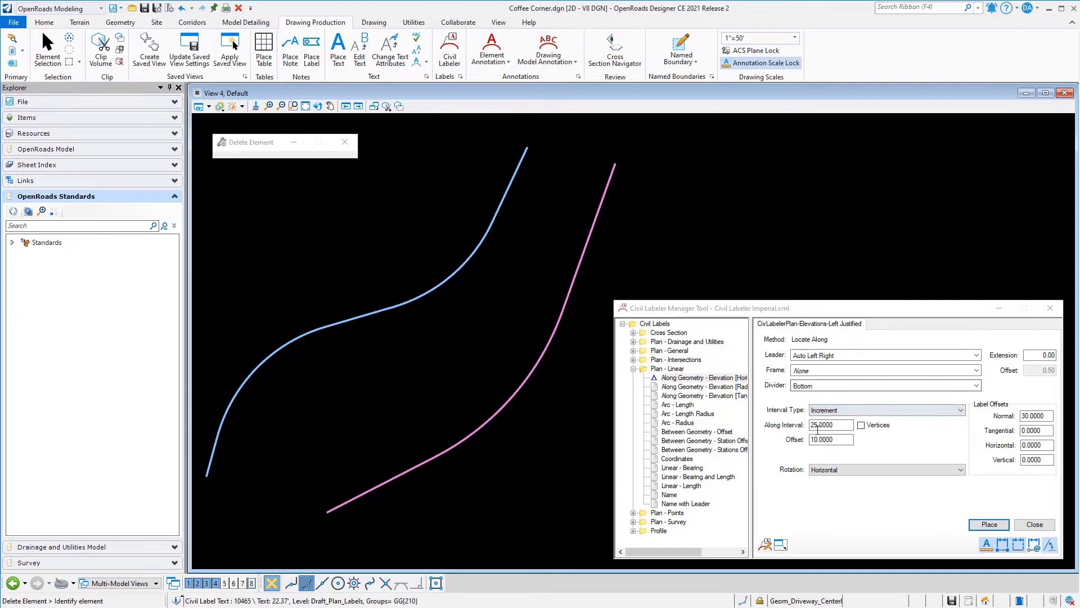
Step: Set the placement Offset to 0 and the Normal label offset to 20
click(819, 425)
key(Tab)
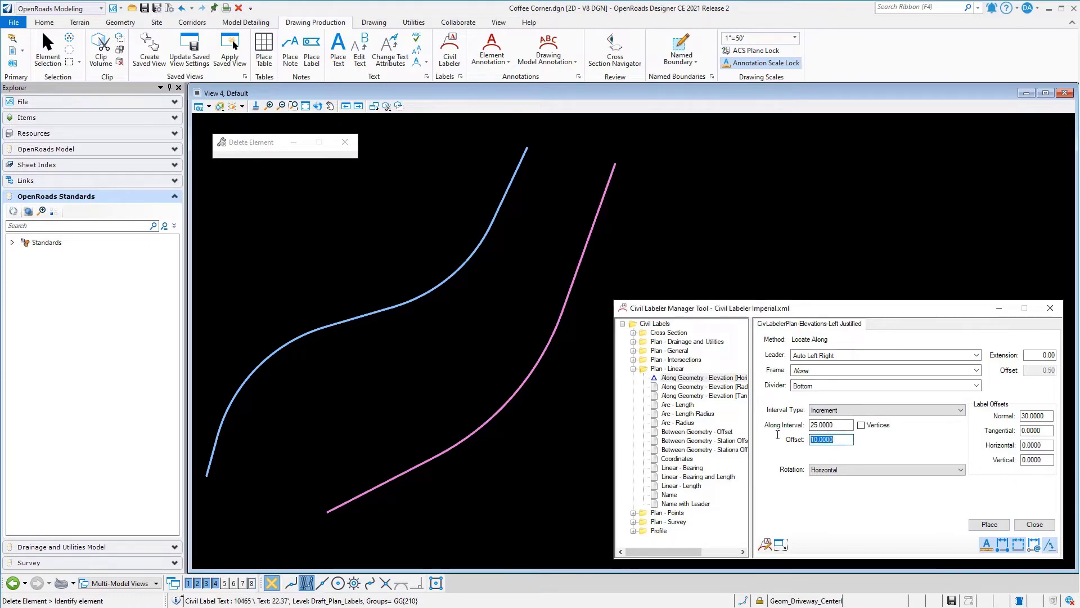
text(0)
key(Tab)
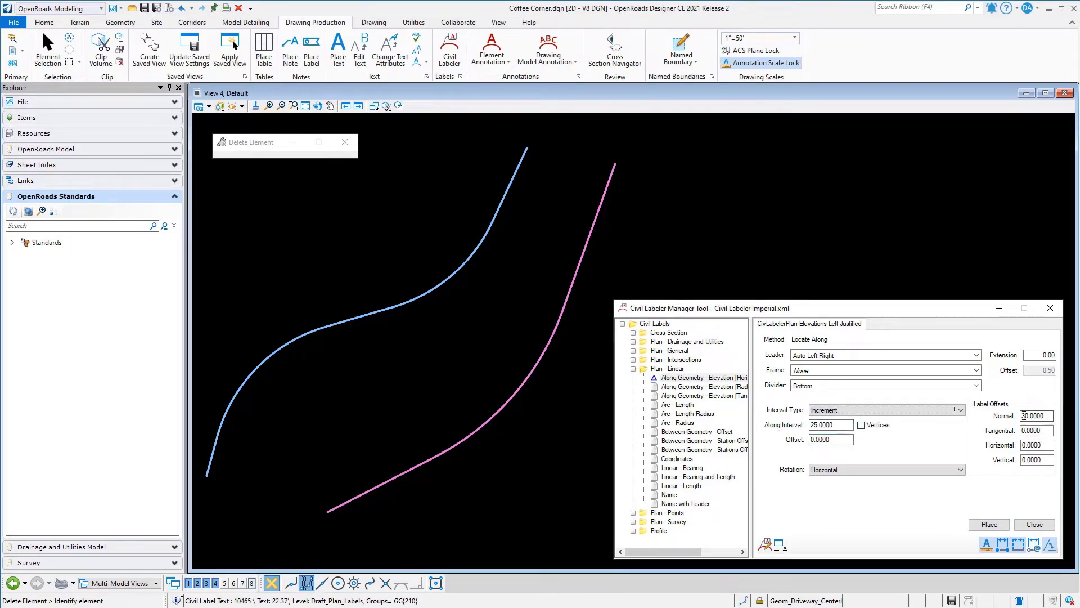
click(1024, 416)
key(BackSpace)
text(2)
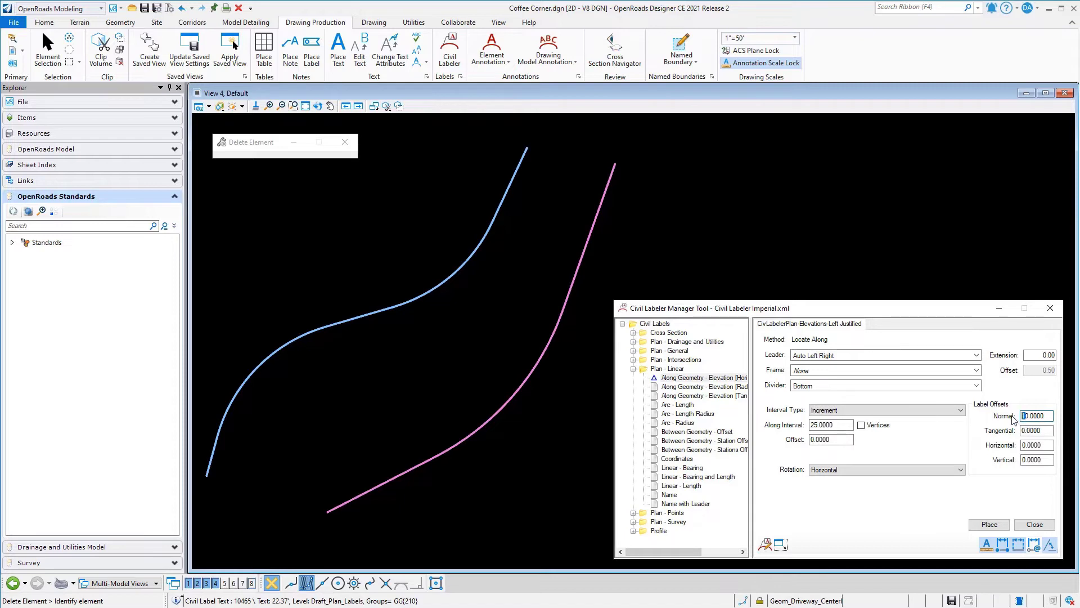
key(Tab)
key(Tab)
Step: Place the elevation labels along the magenta alignment, and delete them again
click(990, 524)
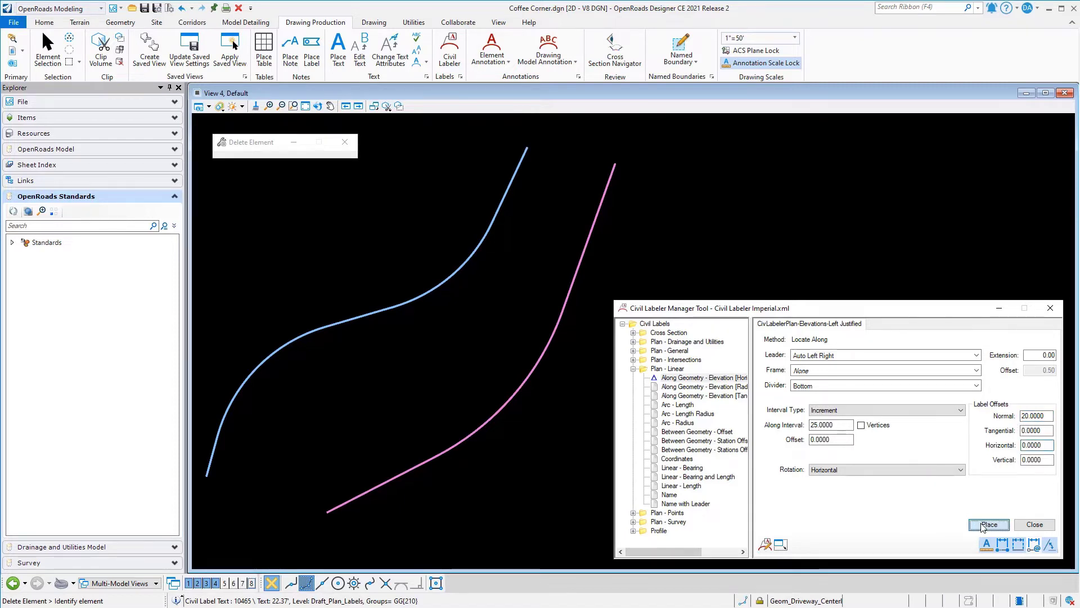
click(470, 436)
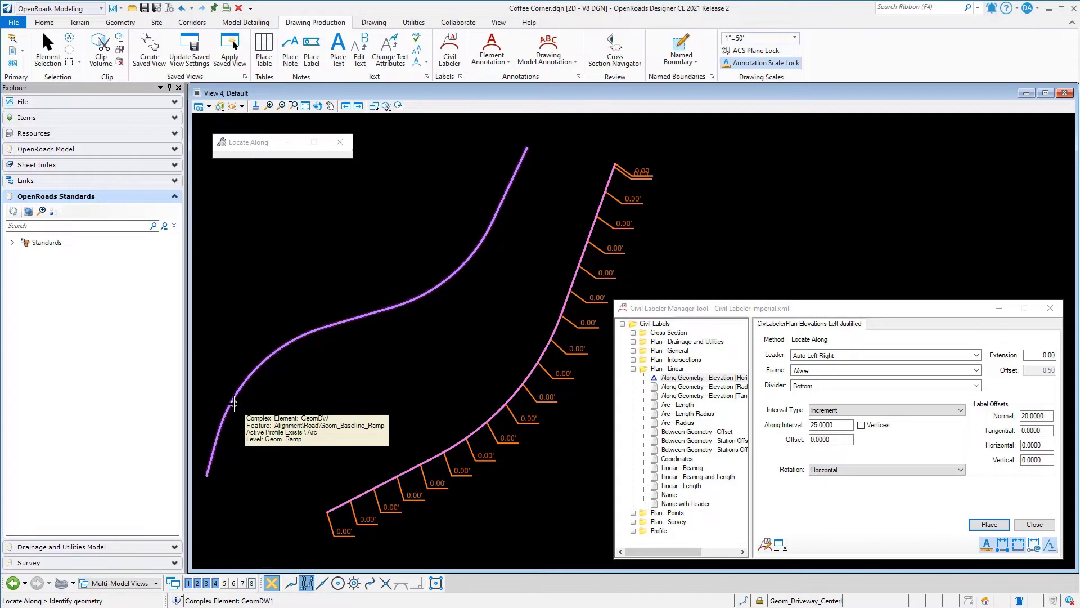
key(Escape)
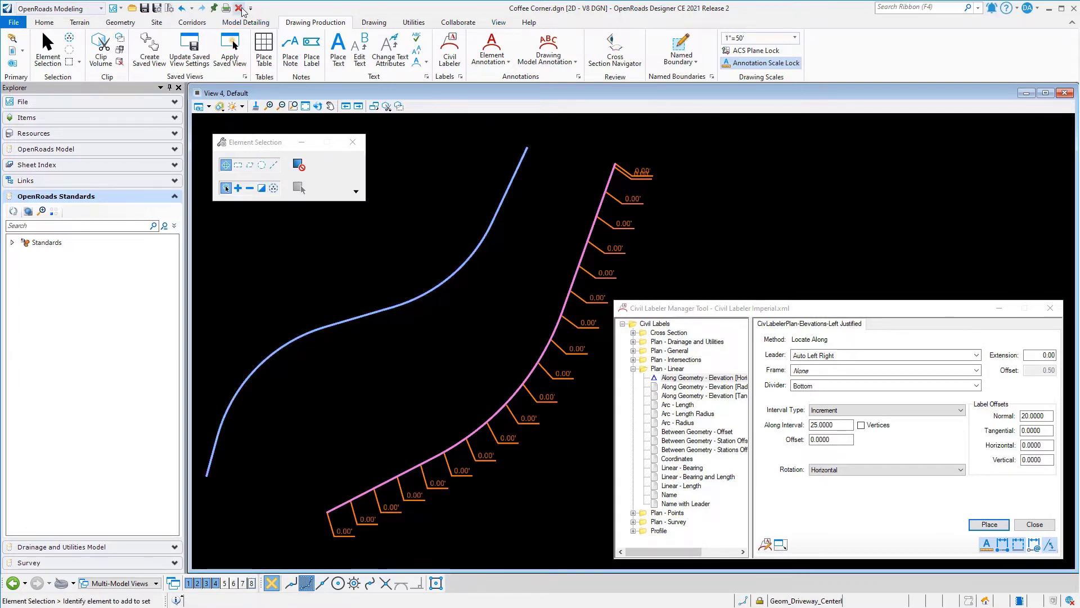
click(239, 8)
click(554, 401)
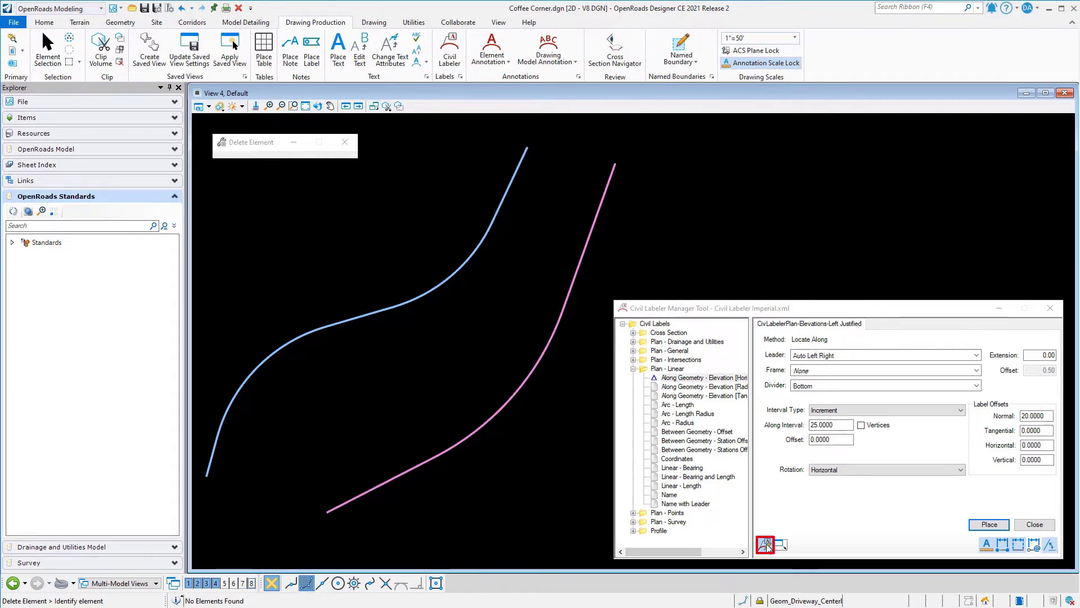
Step: Show the labeler's editing options, check the label's text favorite and element template, and return to its placement settings
click(767, 545)
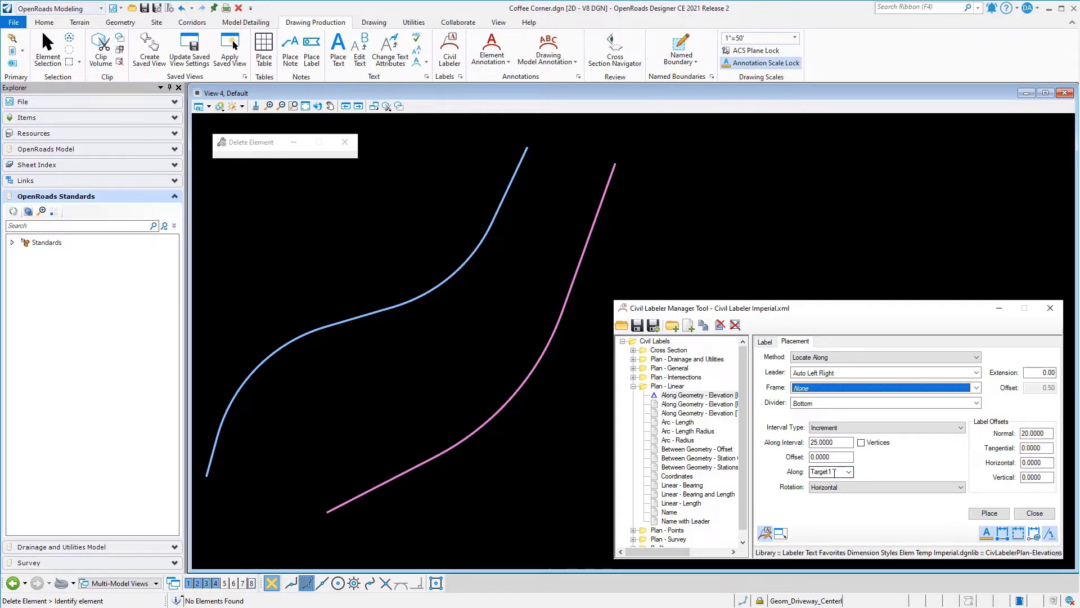
click(765, 341)
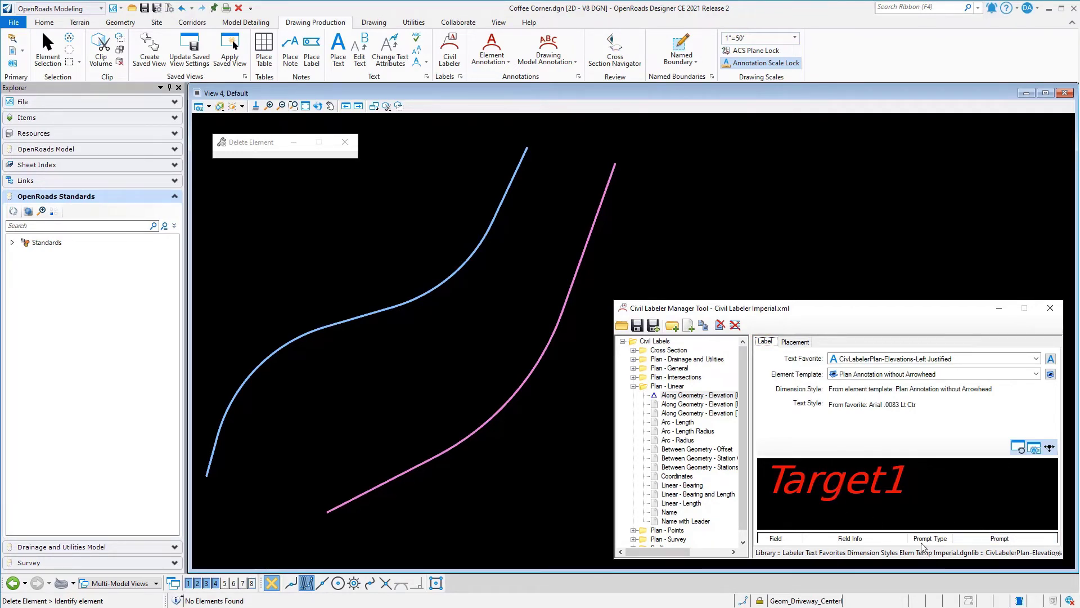
click(793, 342)
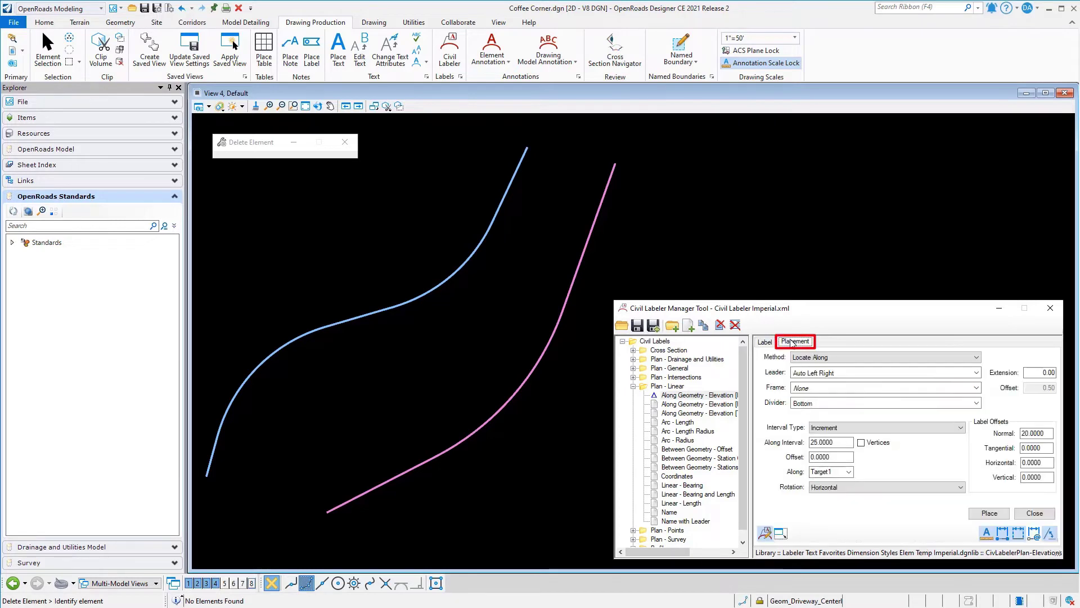
Step: Set the placement's Along option to Select and place the blue alignment's elevation labels along the magenta alignment
click(849, 472)
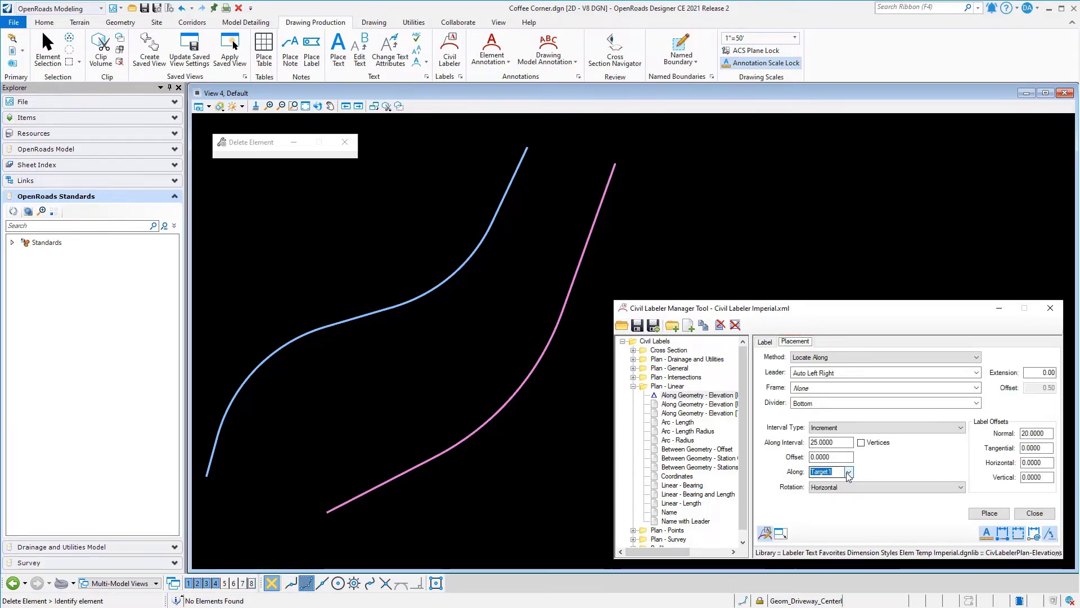
click(827, 491)
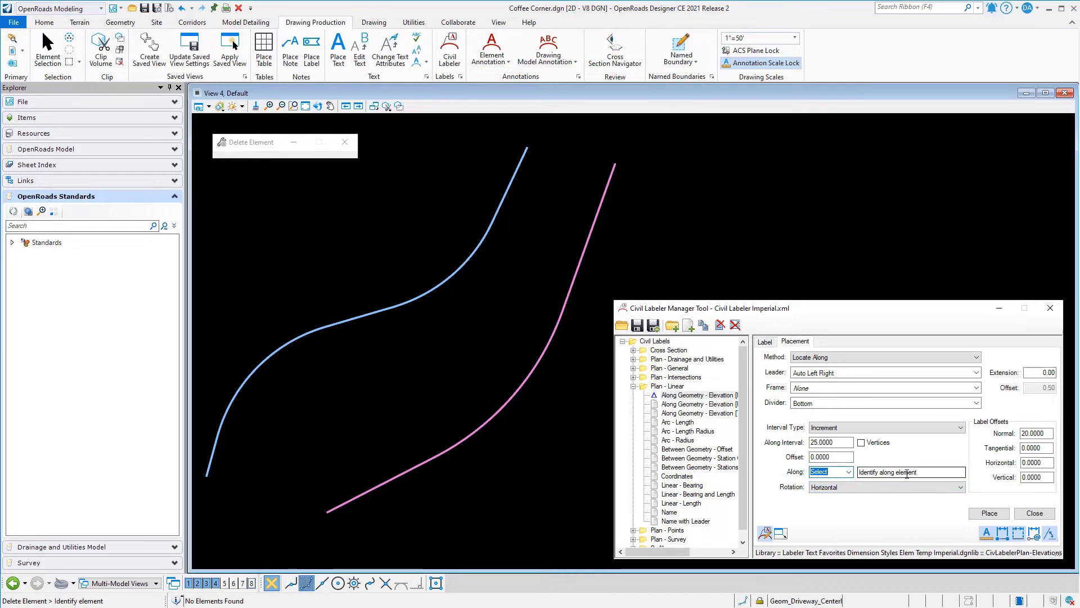
click(988, 513)
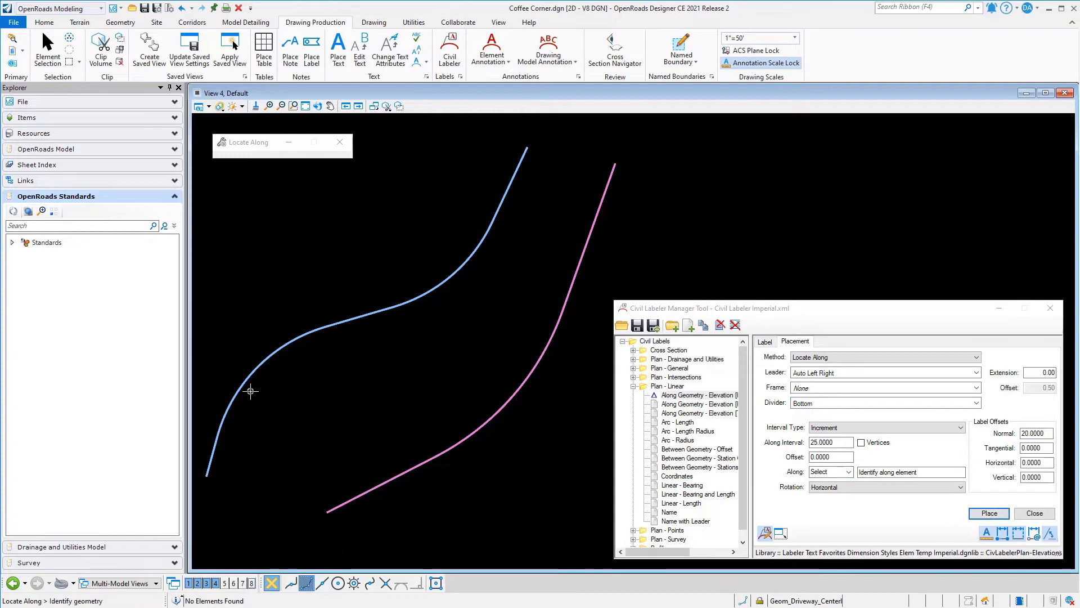
click(250, 376)
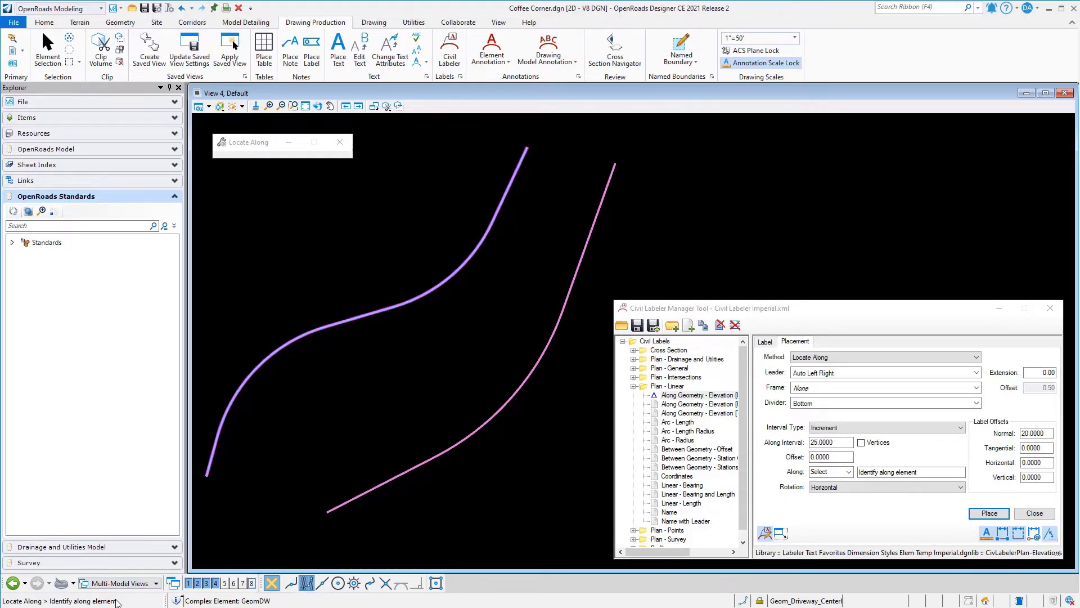
click(429, 462)
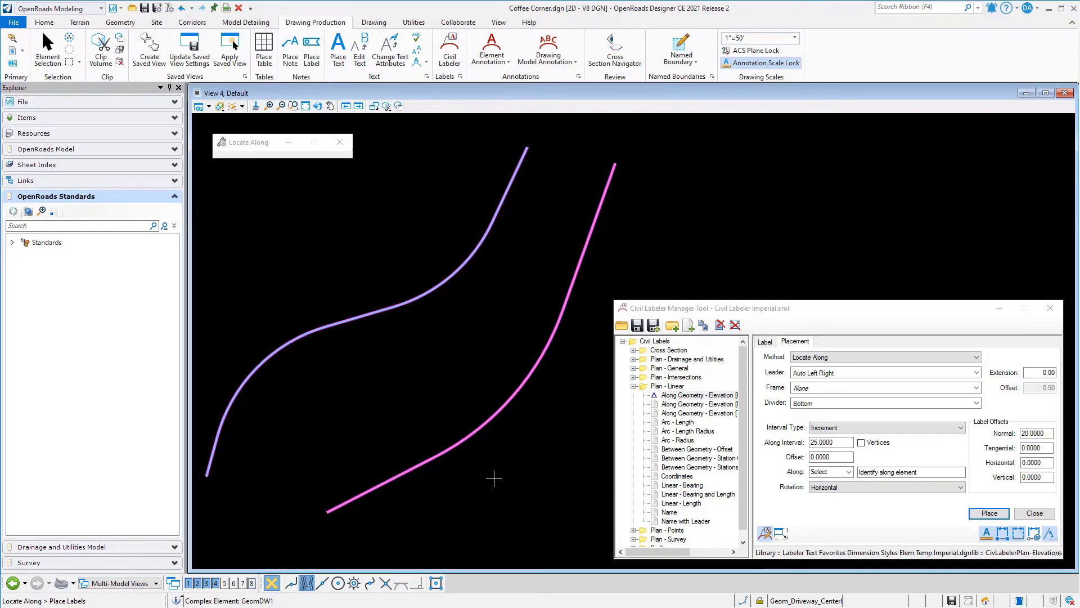
click(494, 478)
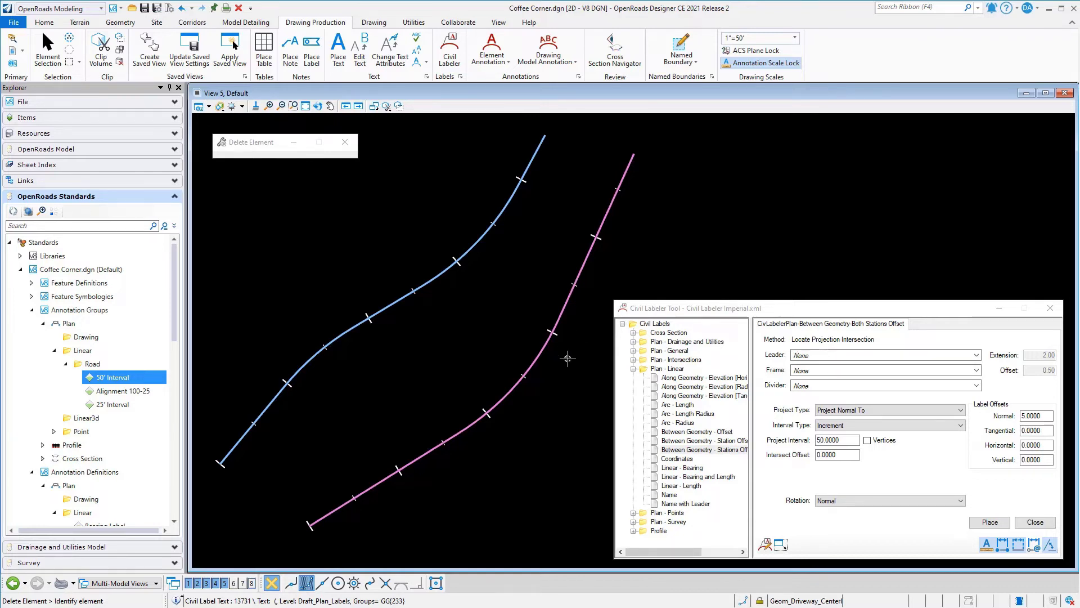
Step: Place the Between Geometry - Stations Offset labels with Project Normal From, using the blue line as base and the purple line as offset geometry
click(692, 451)
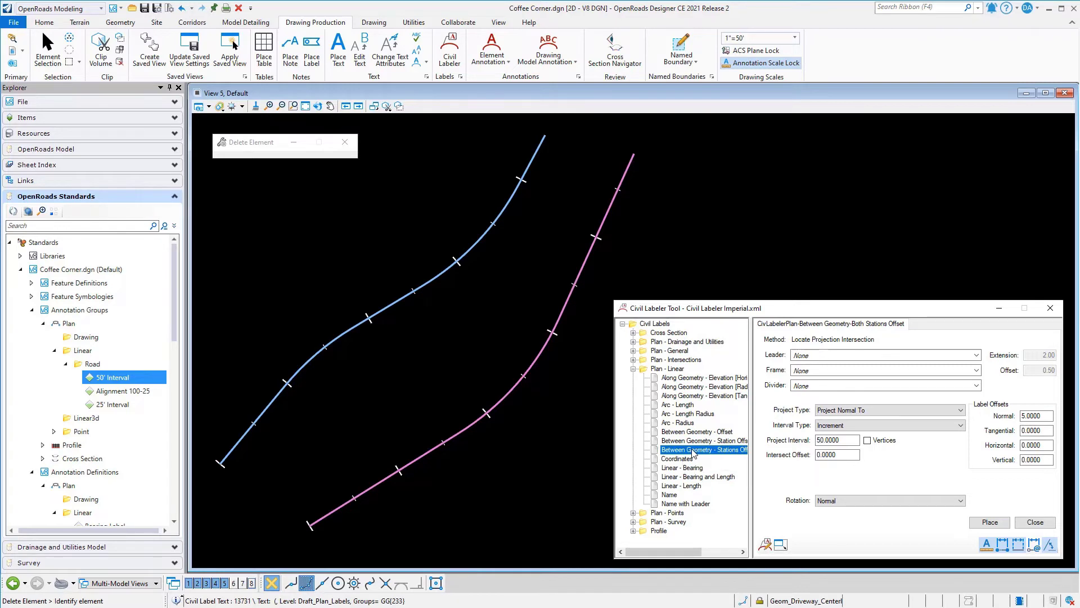
click(892, 410)
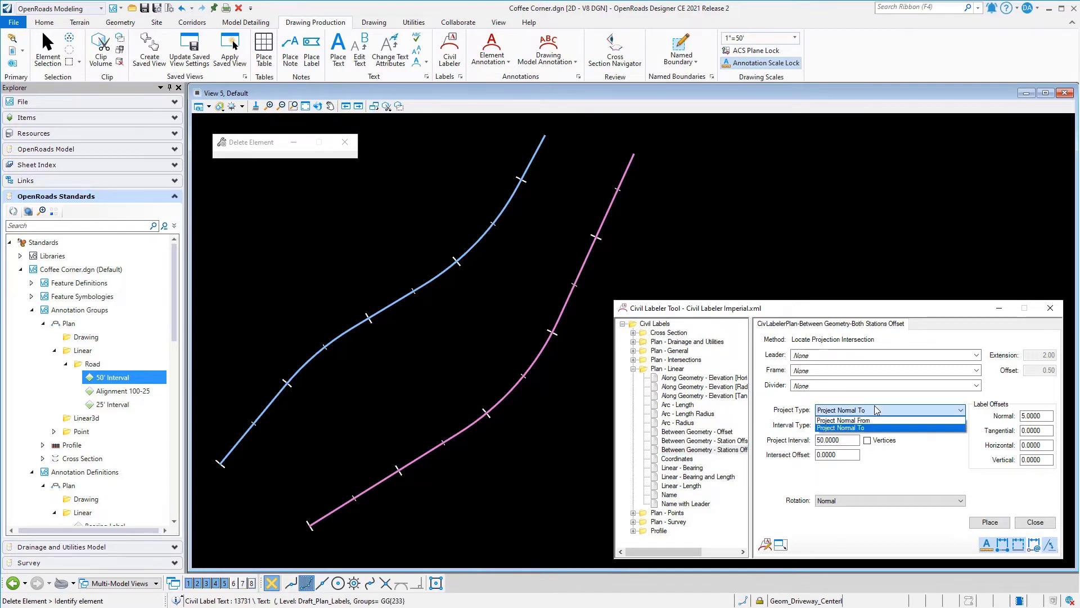
click(851, 426)
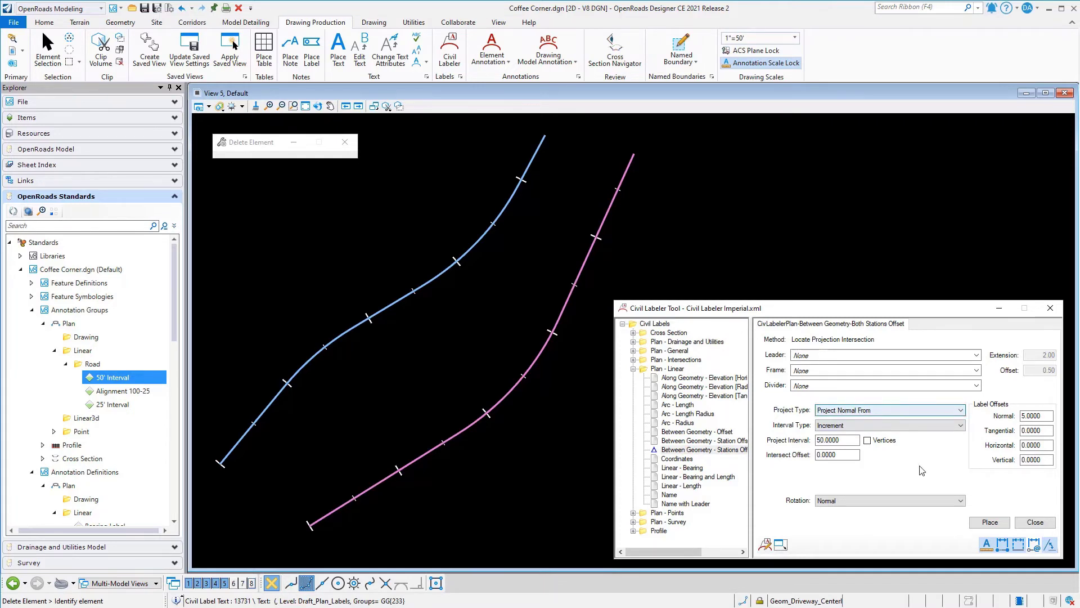
click(990, 522)
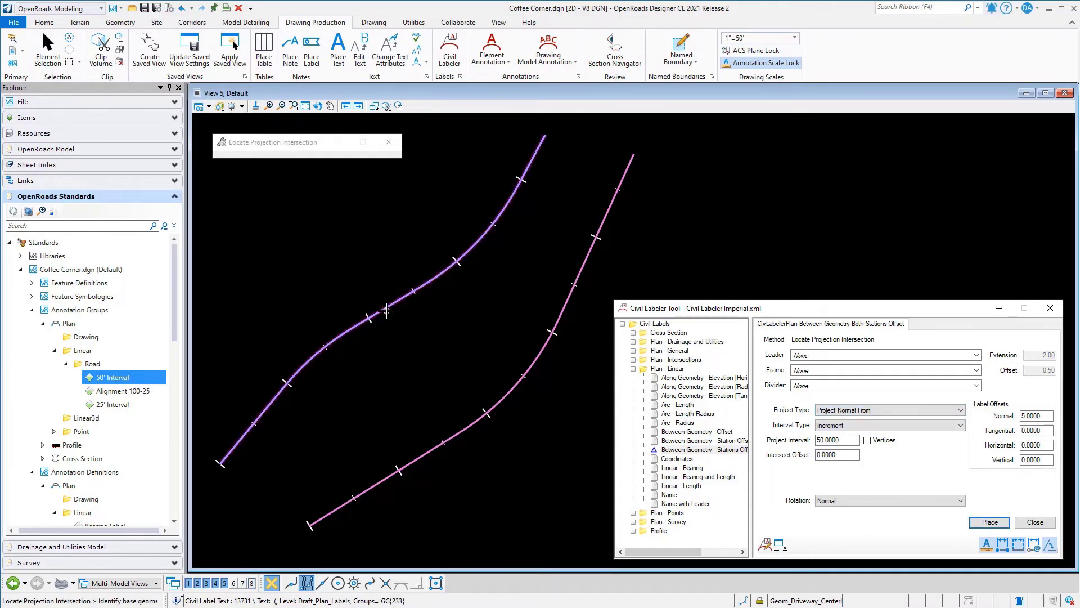
click(386, 310)
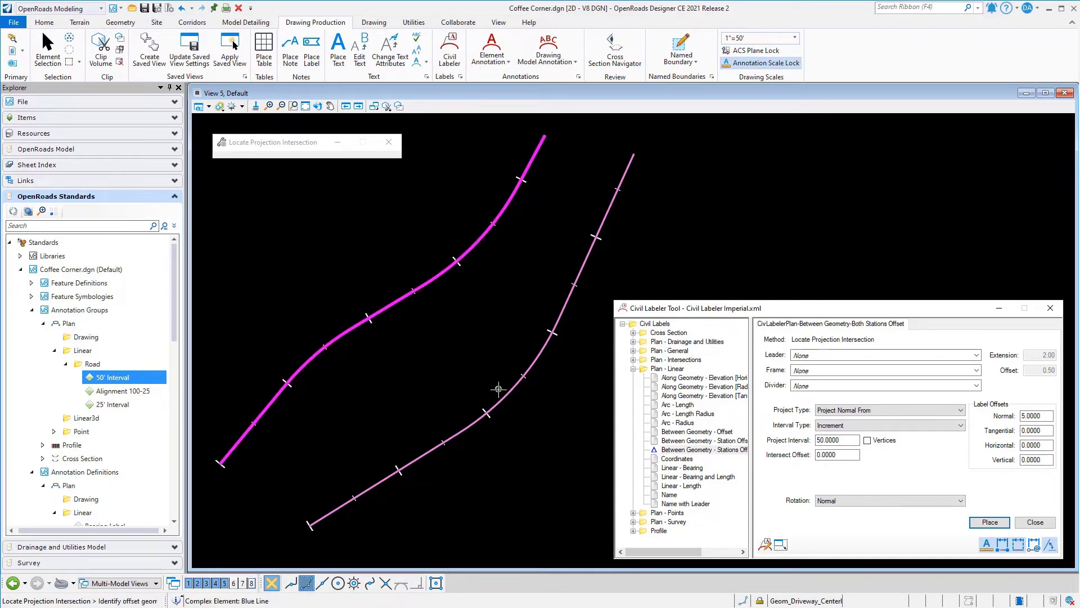
click(506, 398)
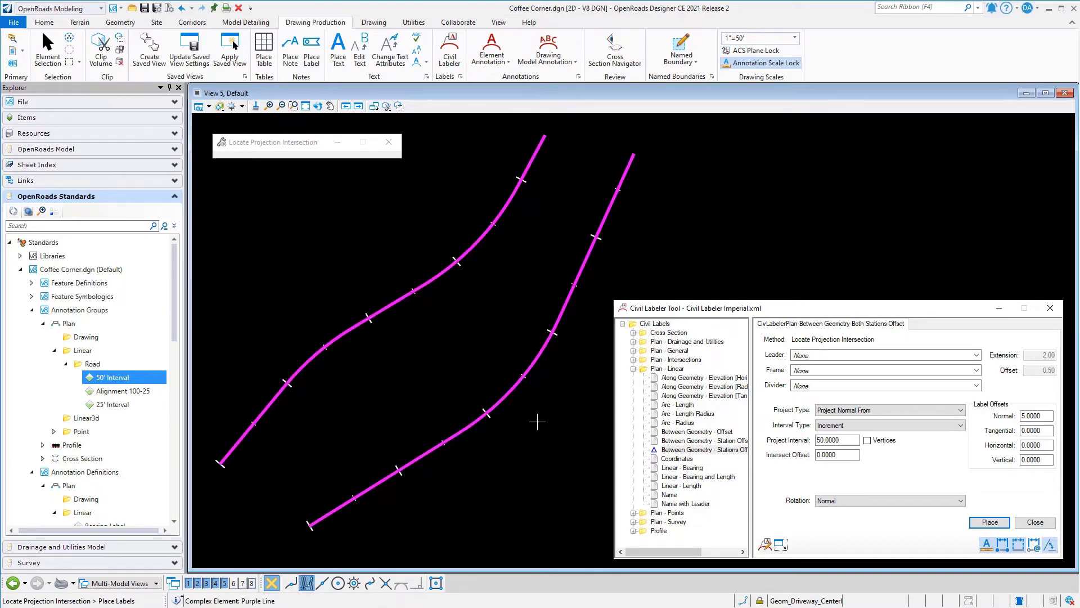
click(538, 422)
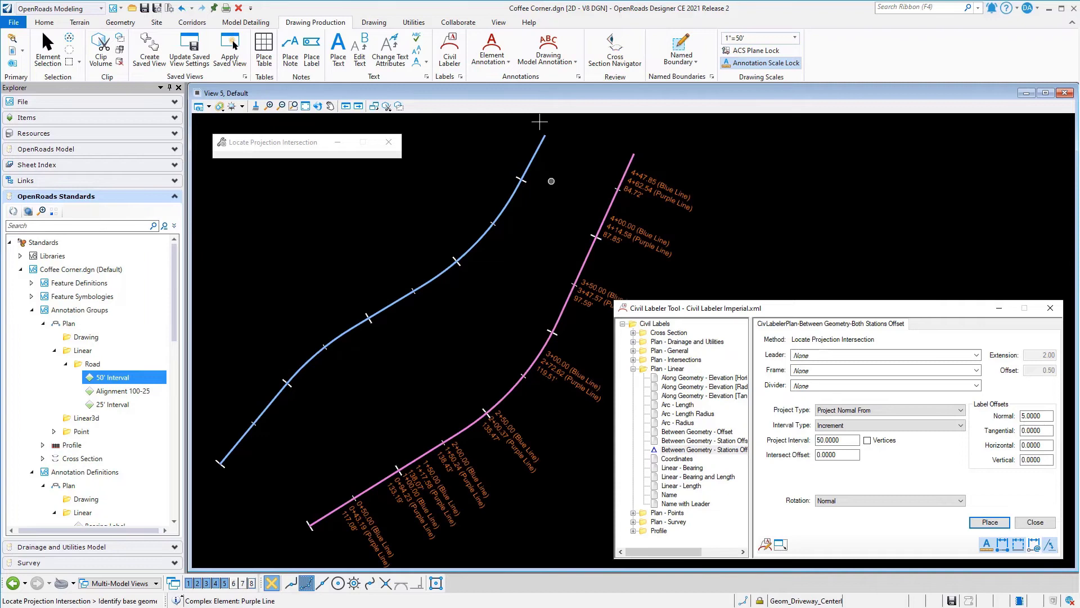
Step: Check stations and offsets from the blue line to the purple line with Analyze Point, and delete the placed labels
click(44, 22)
click(453, 43)
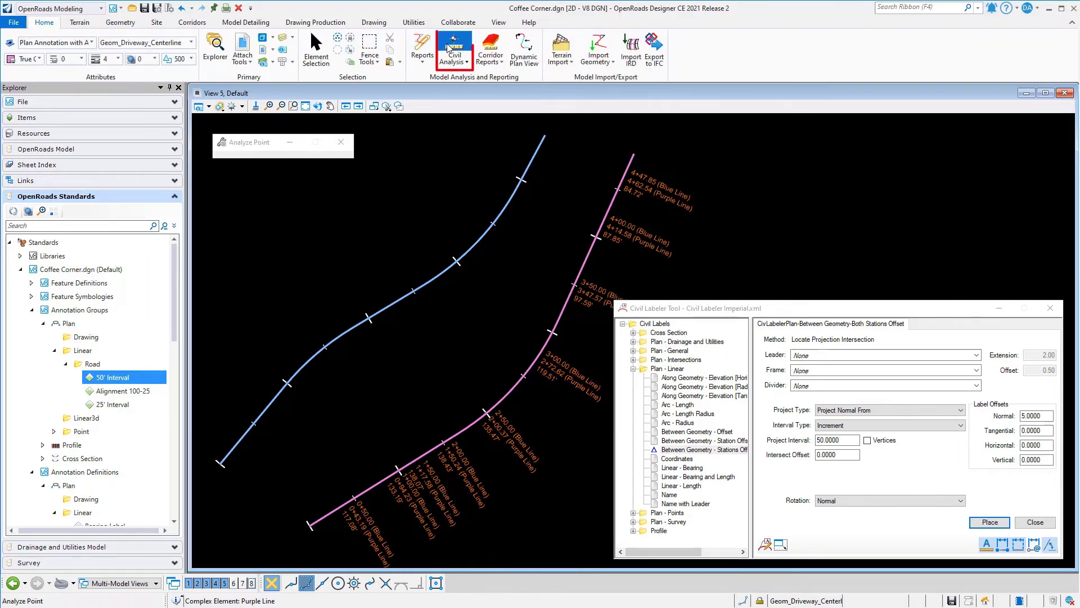
click(307, 369)
click(304, 366)
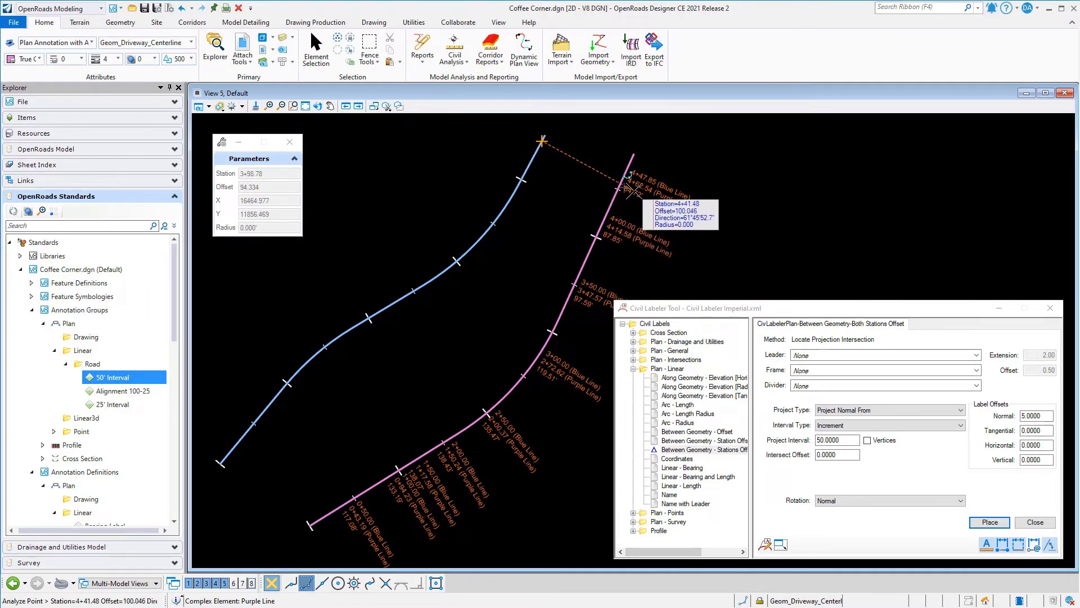
right_click(627, 216)
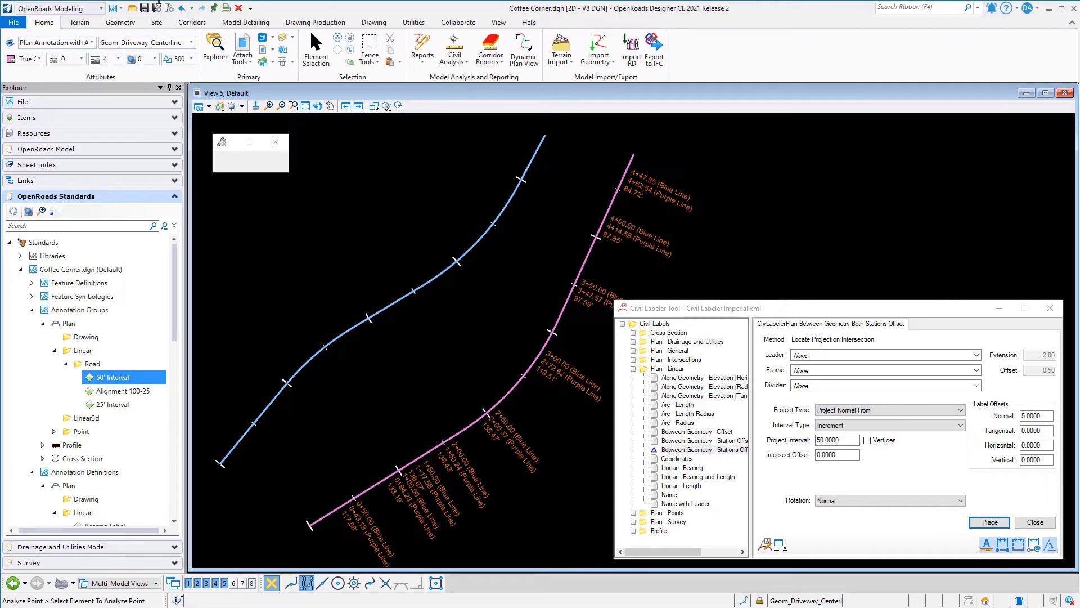
click(239, 8)
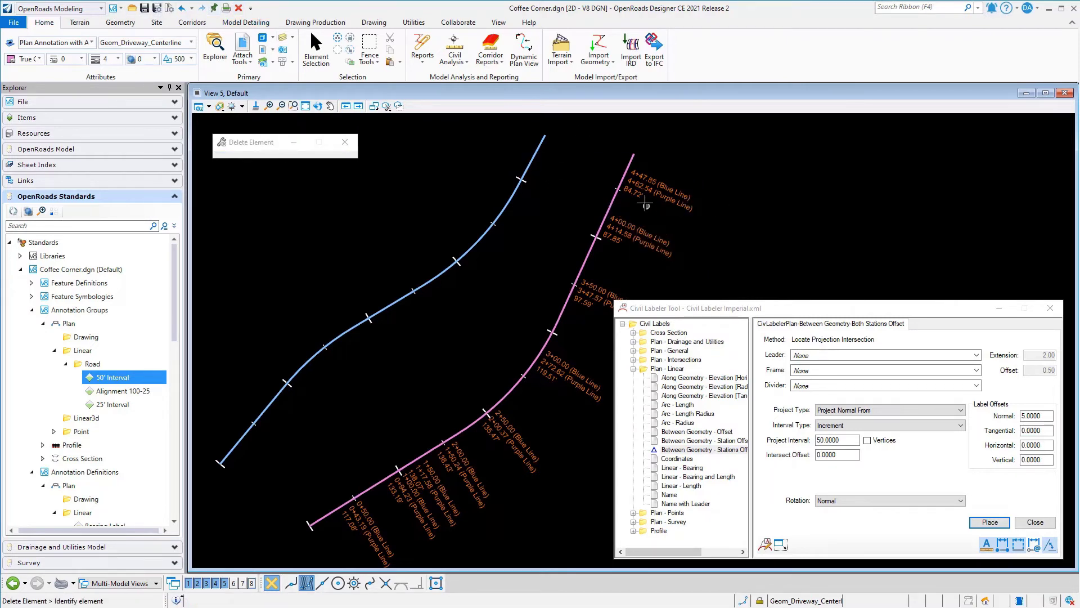
click(645, 197)
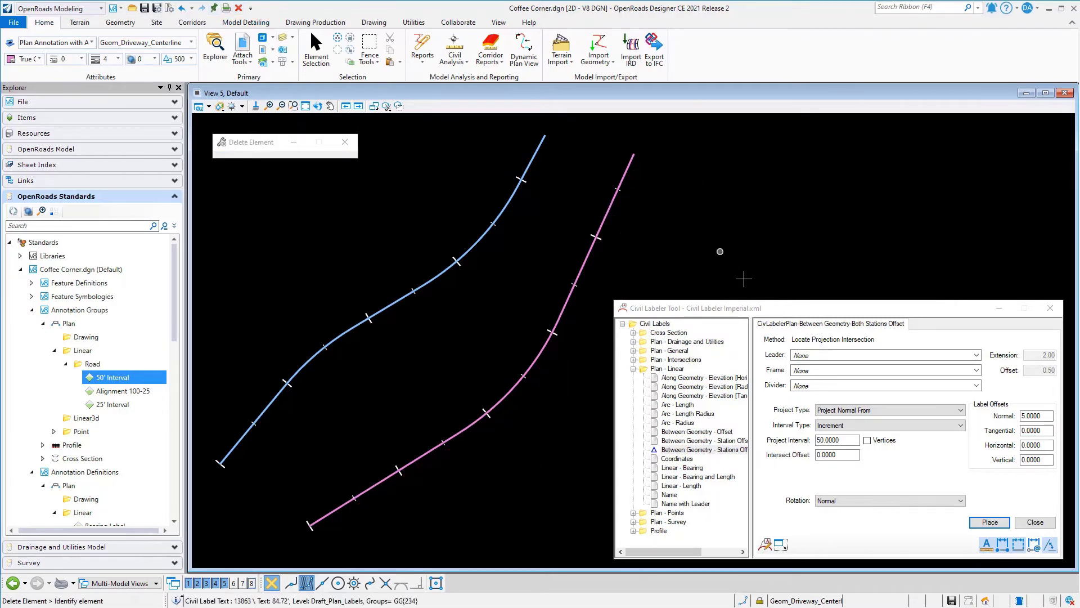
Step: Set the Project Type to Project Normal To and place the labels between the blue base line and the purple offset line
click(847, 410)
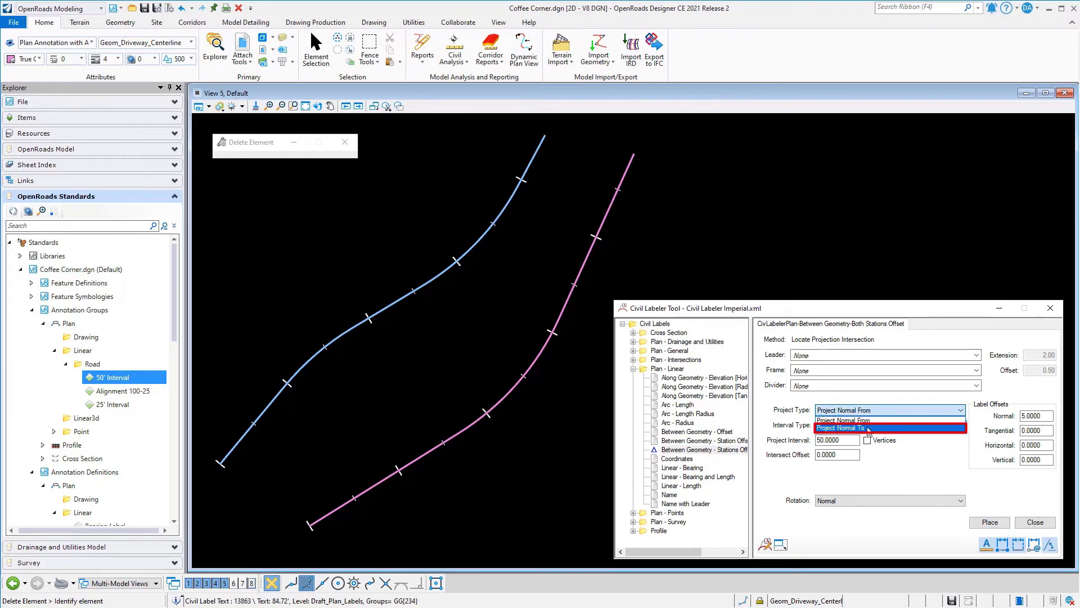
click(869, 428)
click(989, 523)
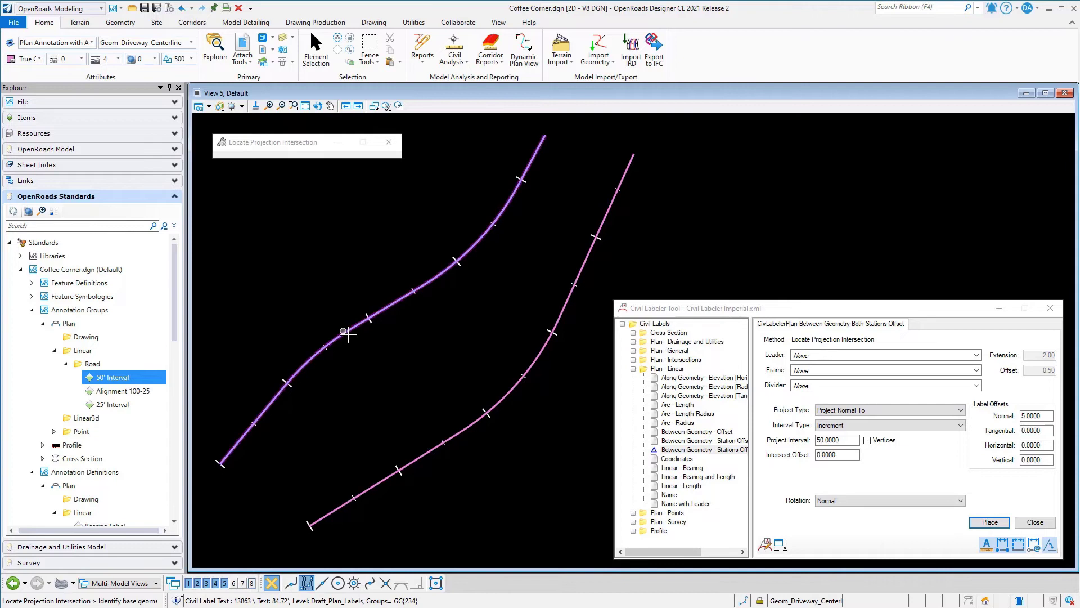
click(347, 333)
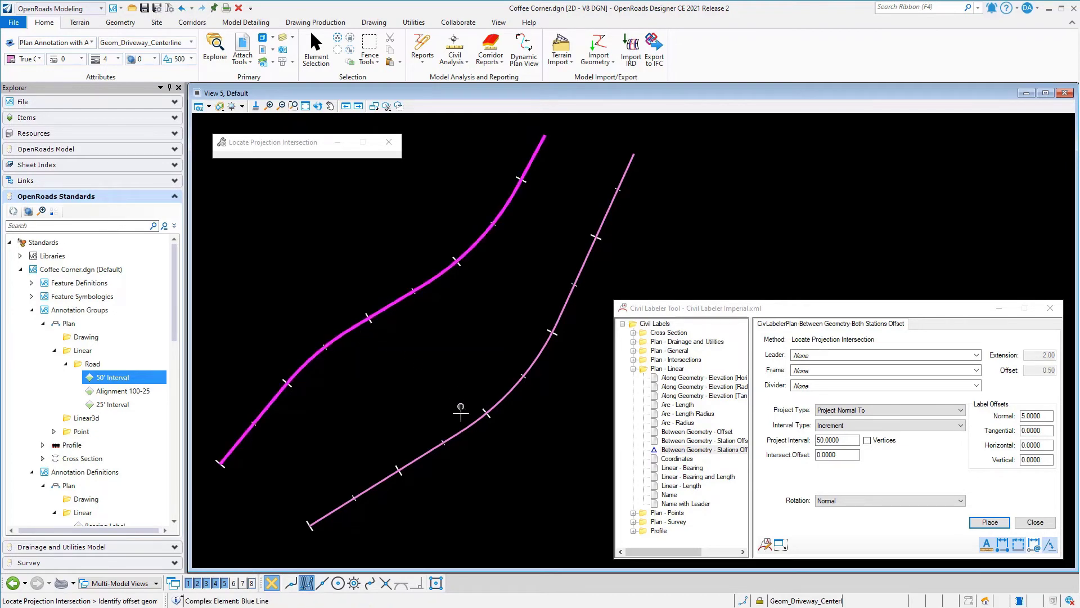
click(457, 435)
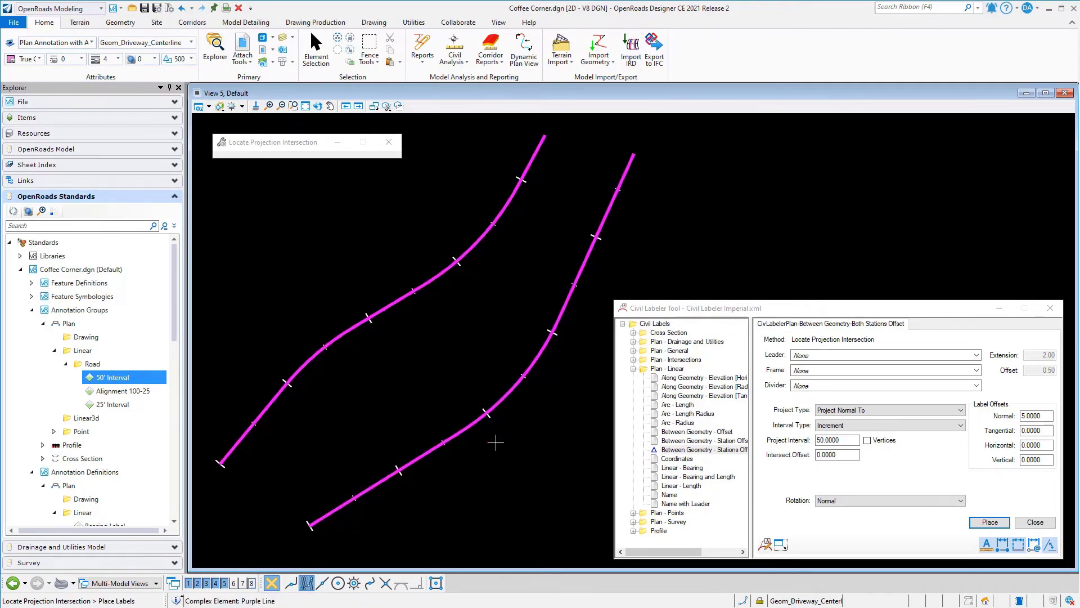
click(555, 470)
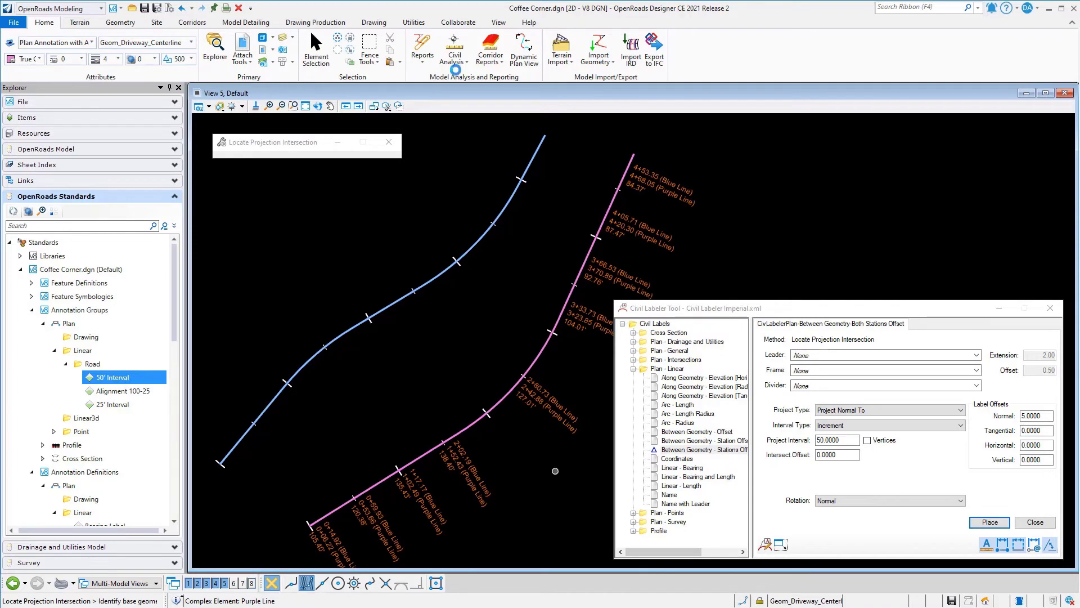
Step: Analyze points from the blue line and from the purple line to check the projected stations, and delete the placed labels
click(460, 46)
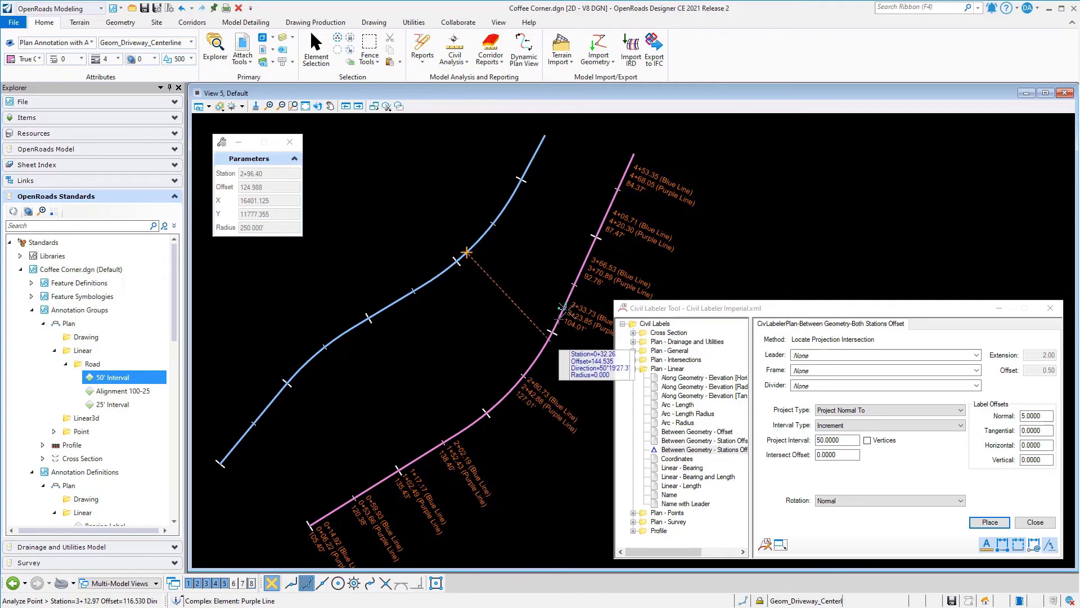
right_click(477, 322)
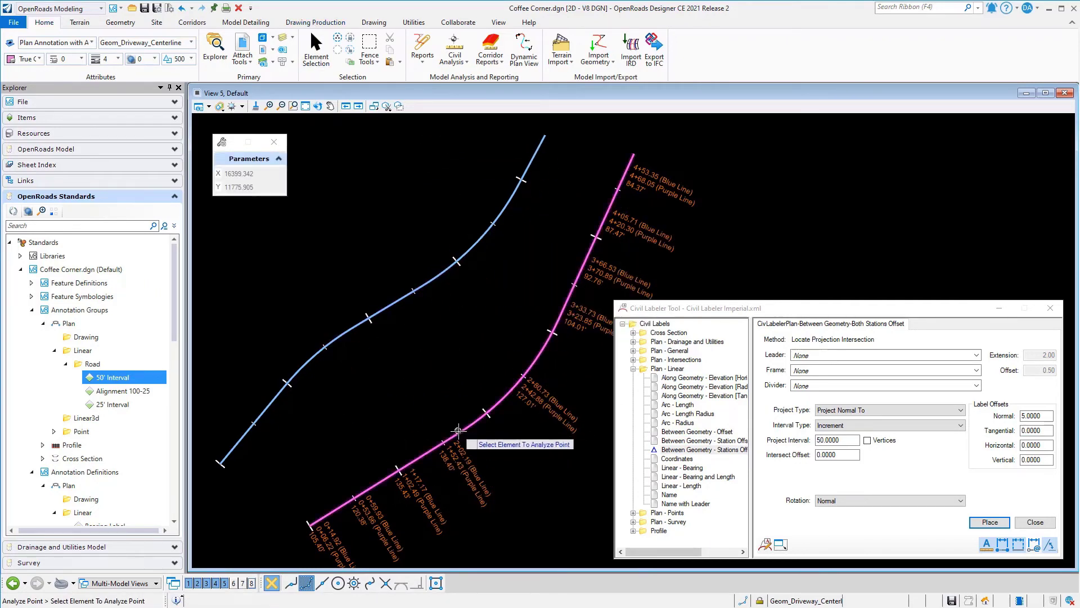
click(467, 428)
click(254, 426)
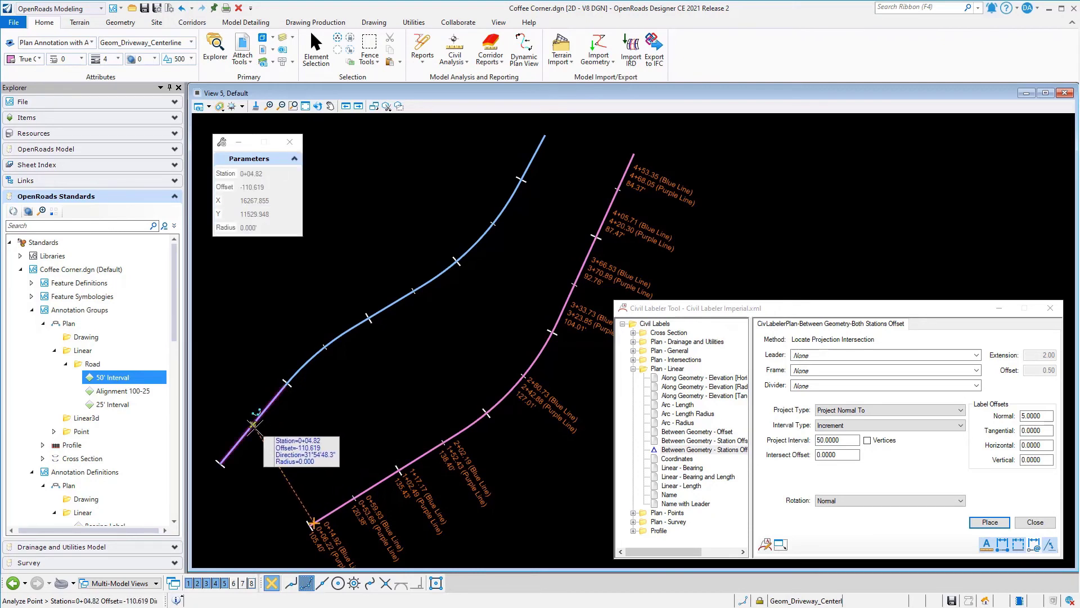
click(285, 384)
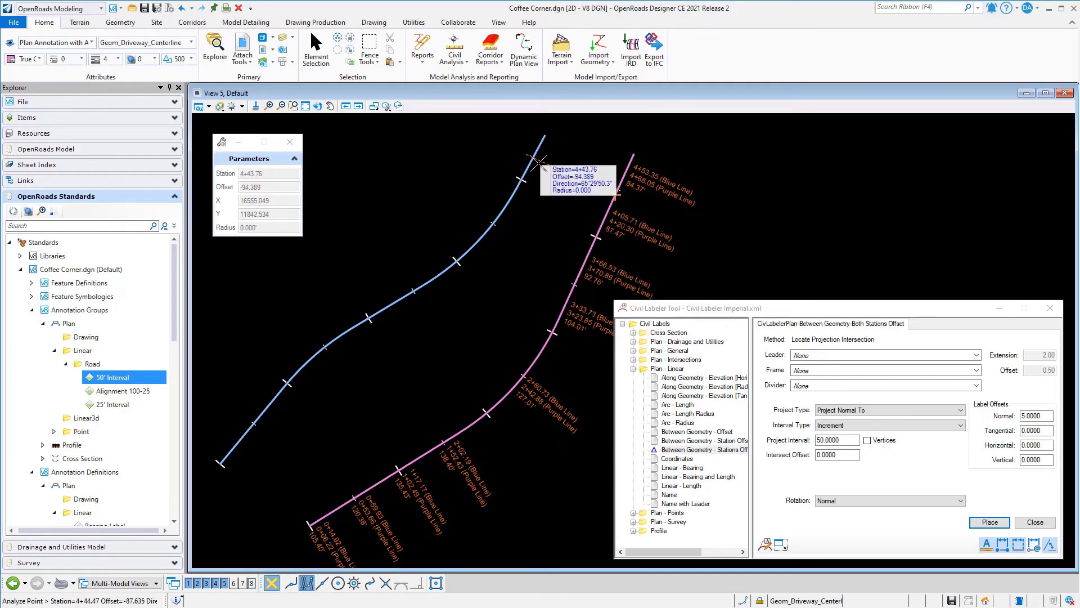
click(239, 8)
click(641, 228)
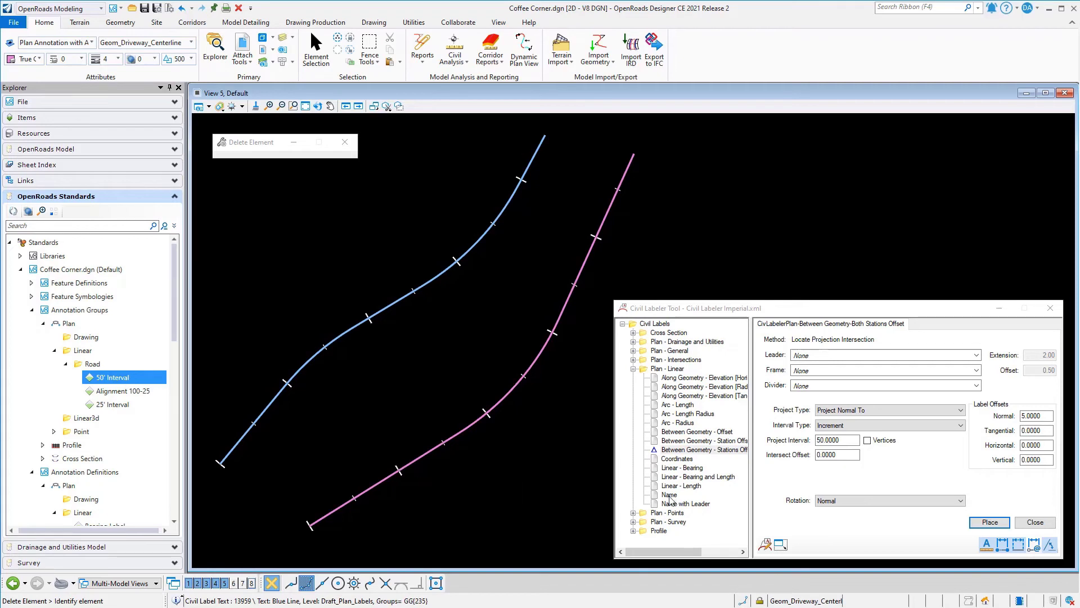
Step: Show the editing options of the Between Geometry - Stations Offset label and set its Project from option to Select
click(723, 450)
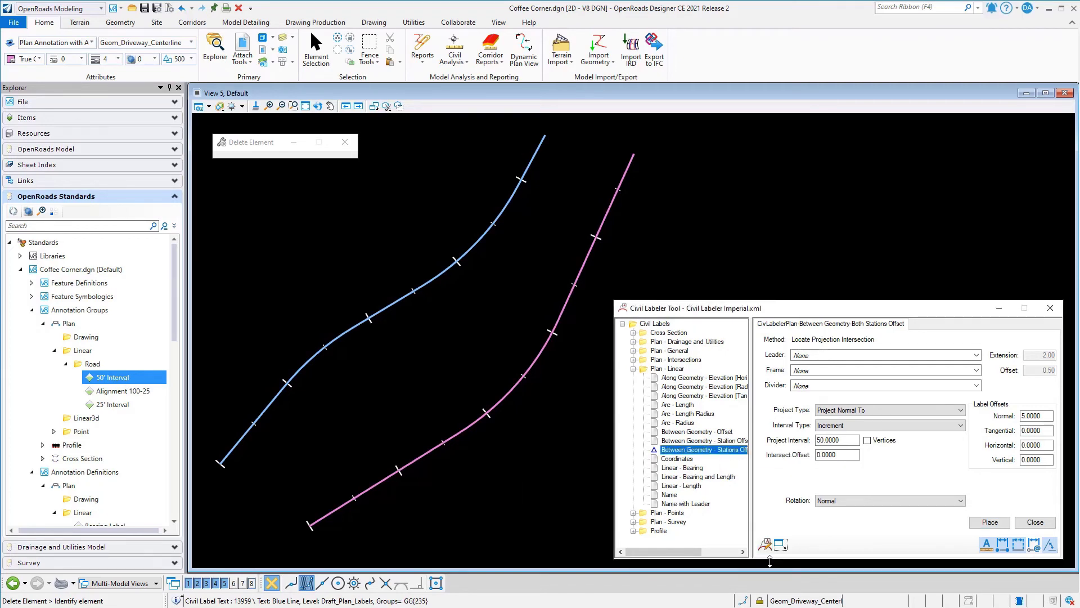
click(766, 545)
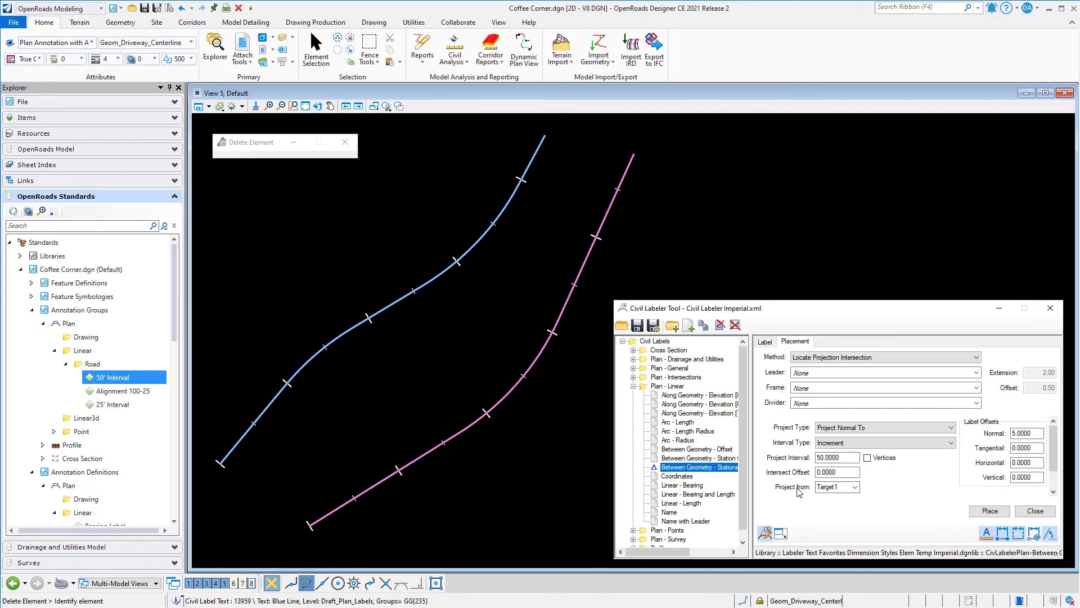
click(855, 488)
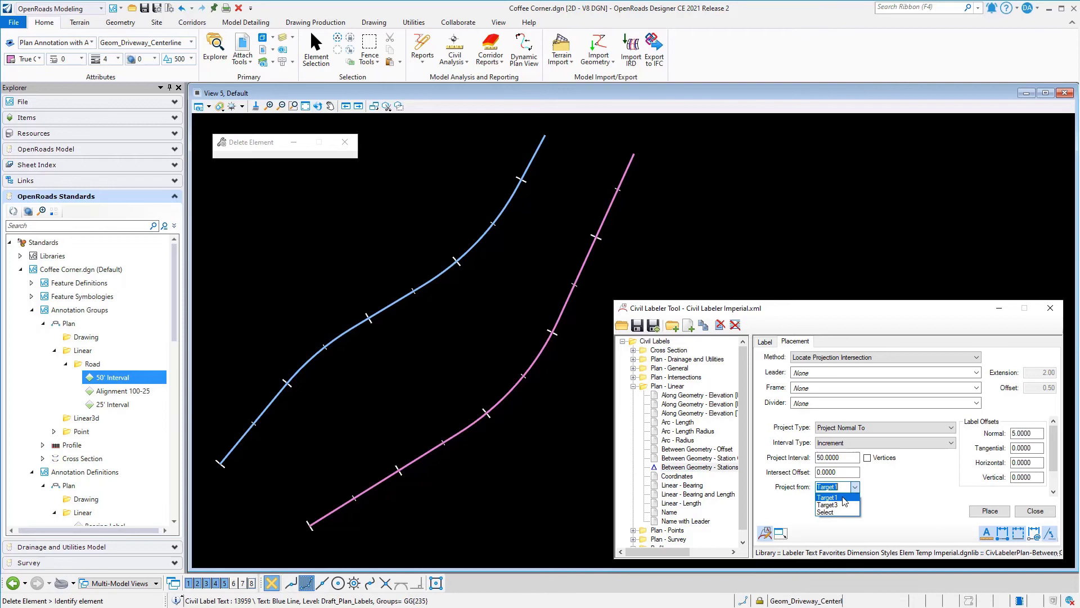
click(839, 504)
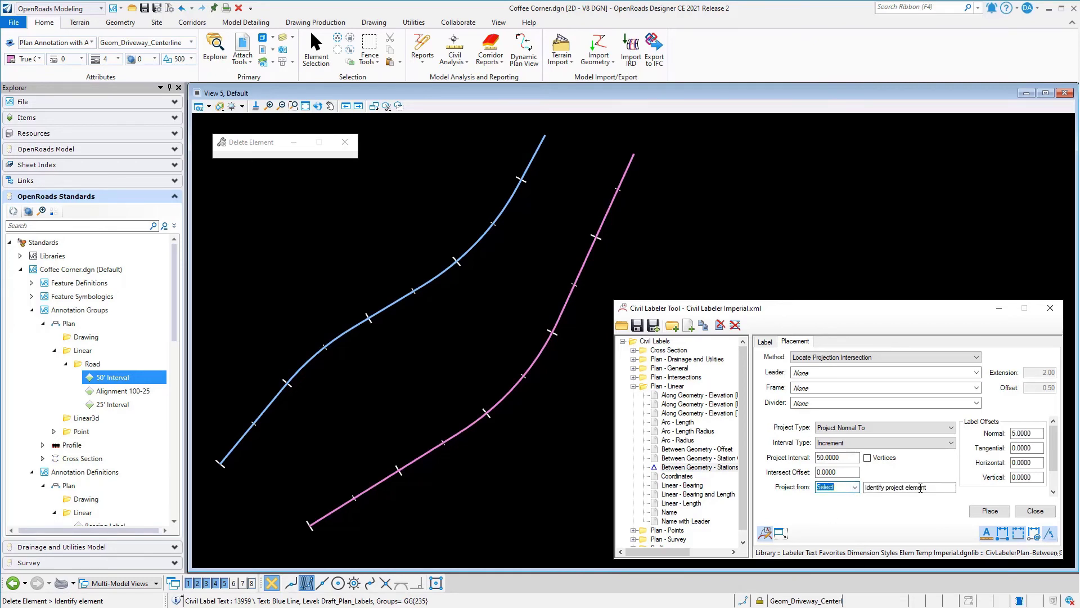
Step: Place the labels with the blue line as base geometry and the purple line as both offset geometry and project element
click(991, 511)
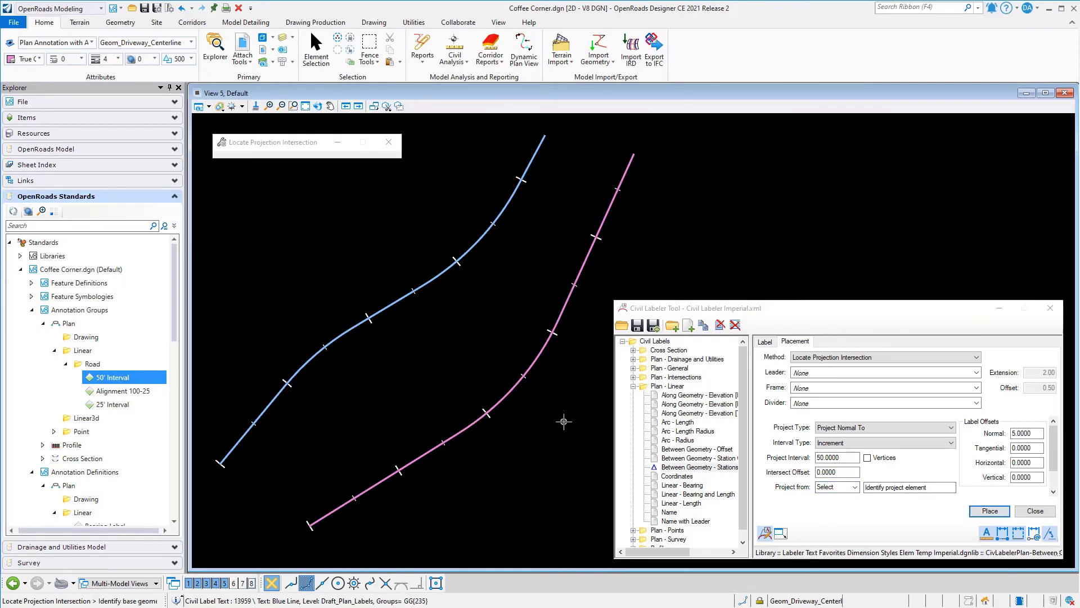
click(335, 340)
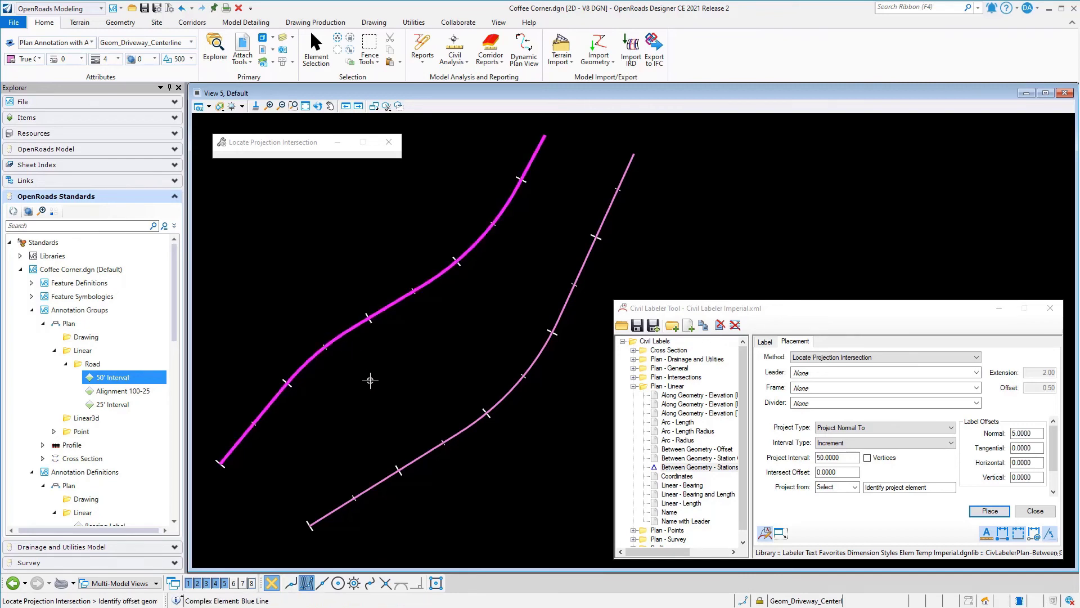
click(461, 436)
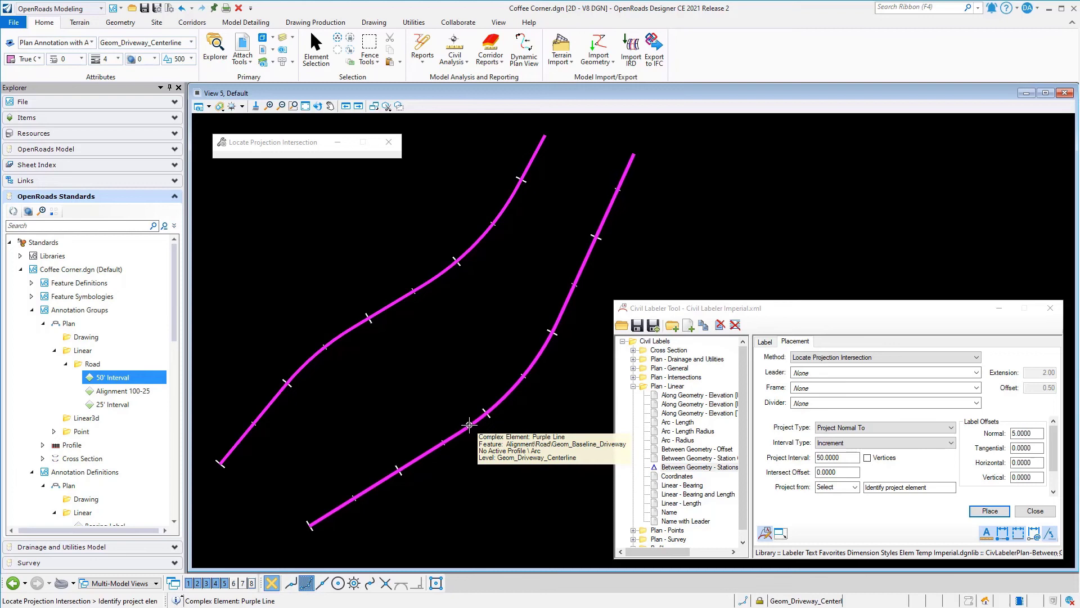
click(472, 424)
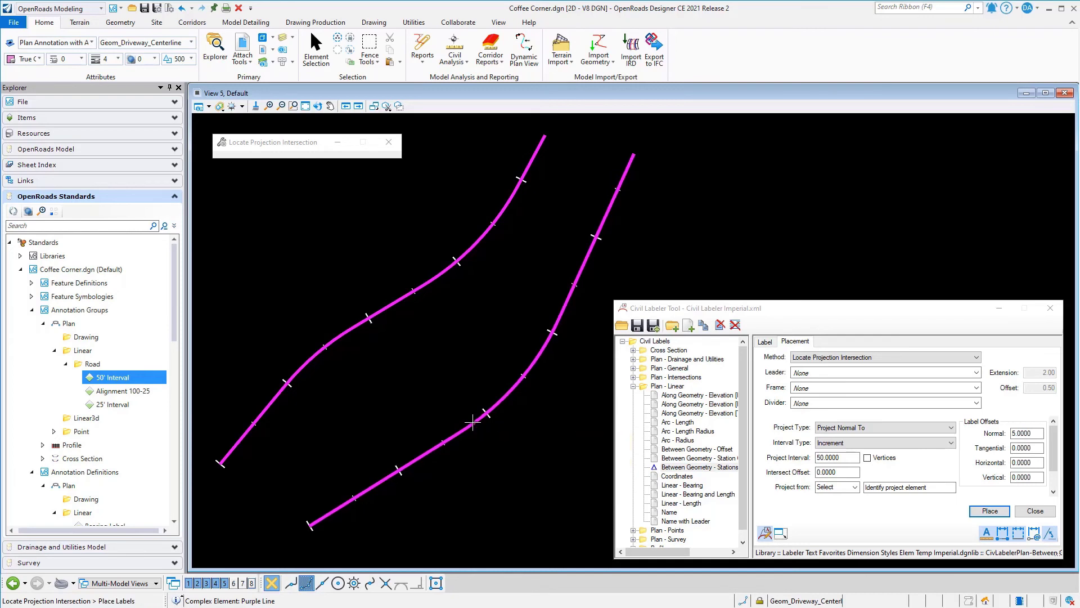
click(444, 415)
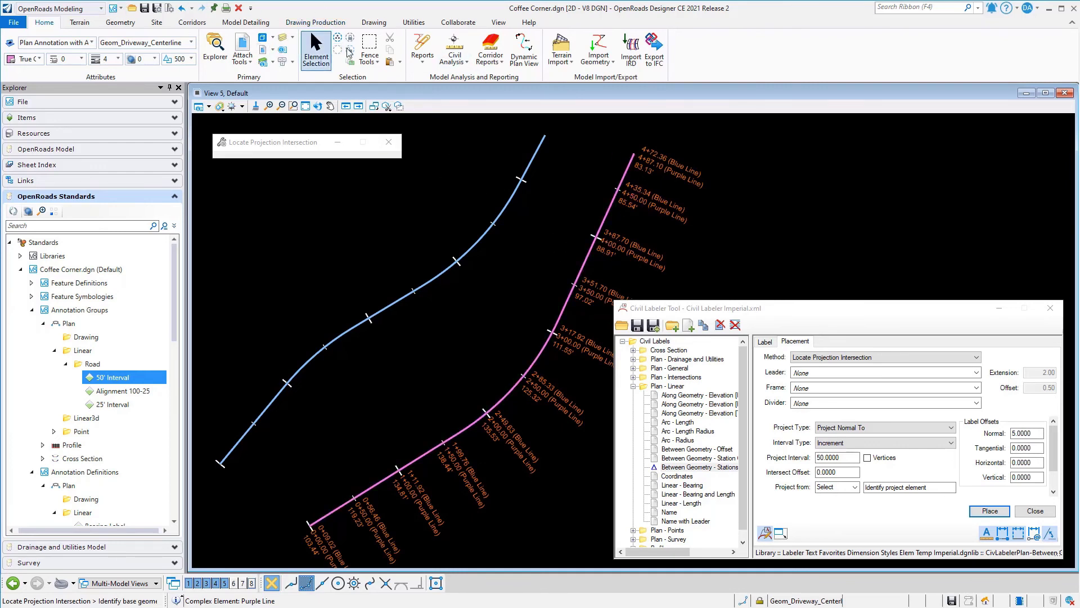
Step: Check the blue line's stations and offsets at the labelled purple line points with Analyze Point
click(454, 45)
click(373, 318)
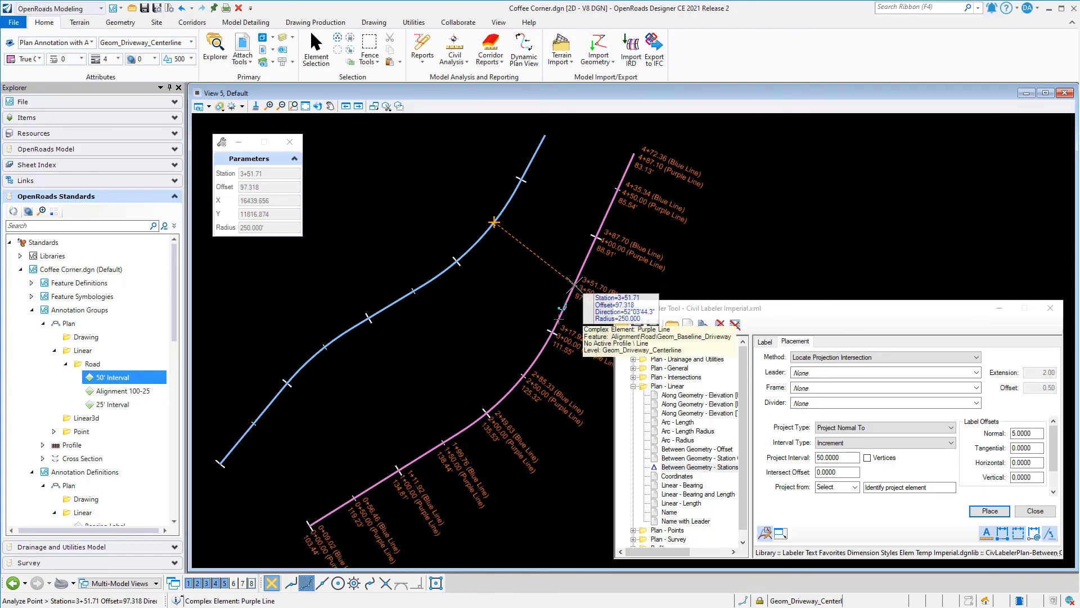
right_click(563, 308)
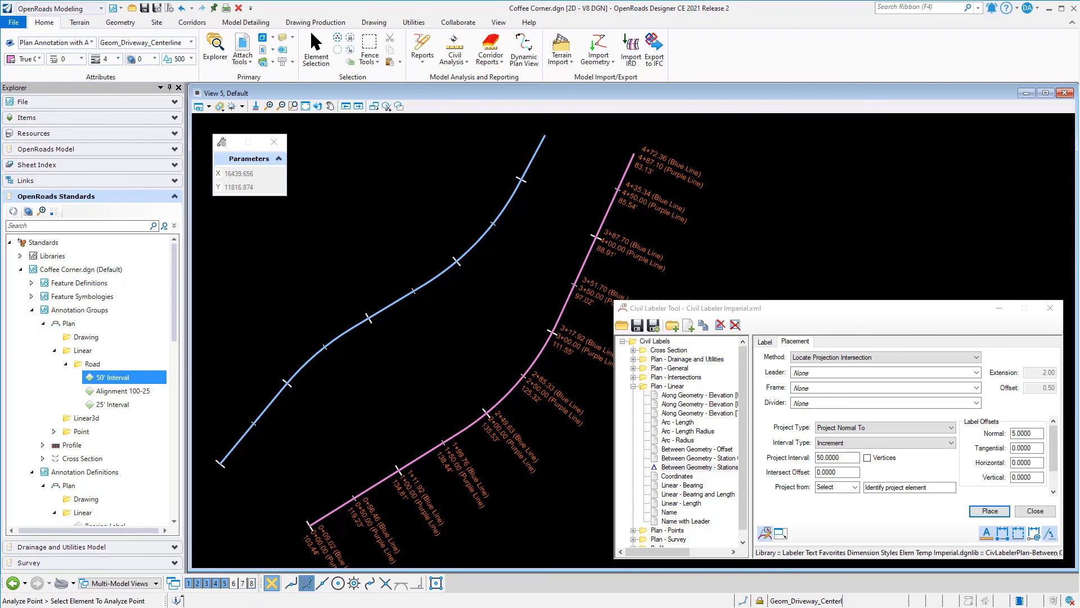